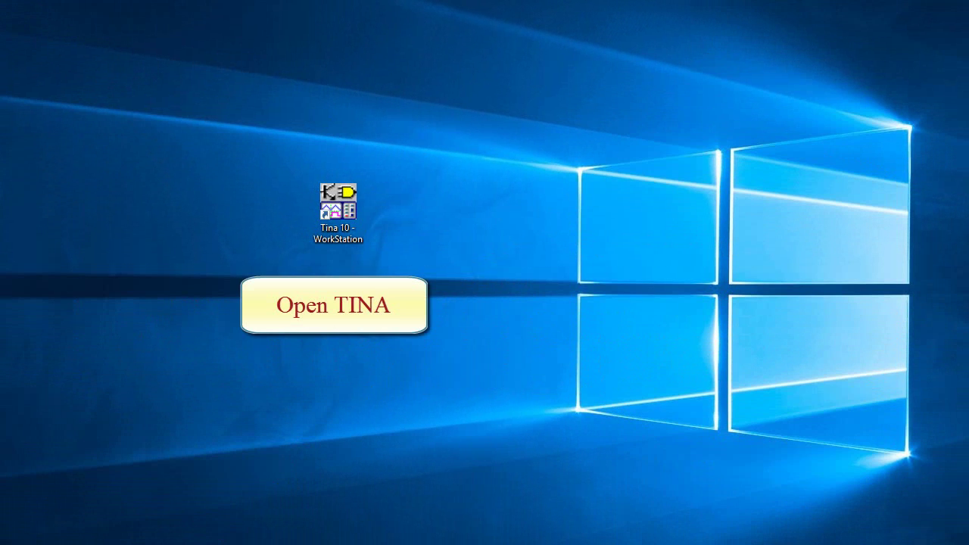
Step: Launch TINA and start a new macro named SPI with its source set to From file
double_click(334, 223)
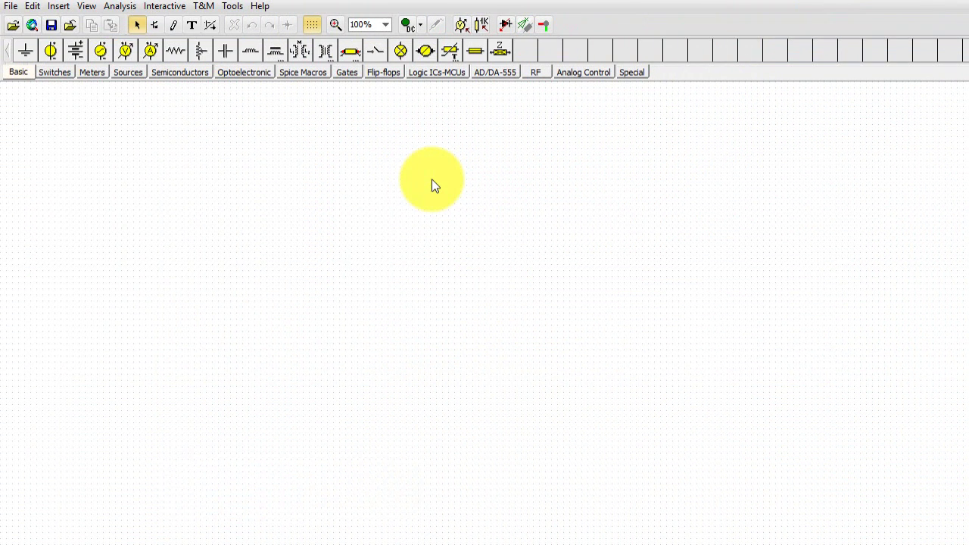
left_click(234, 9)
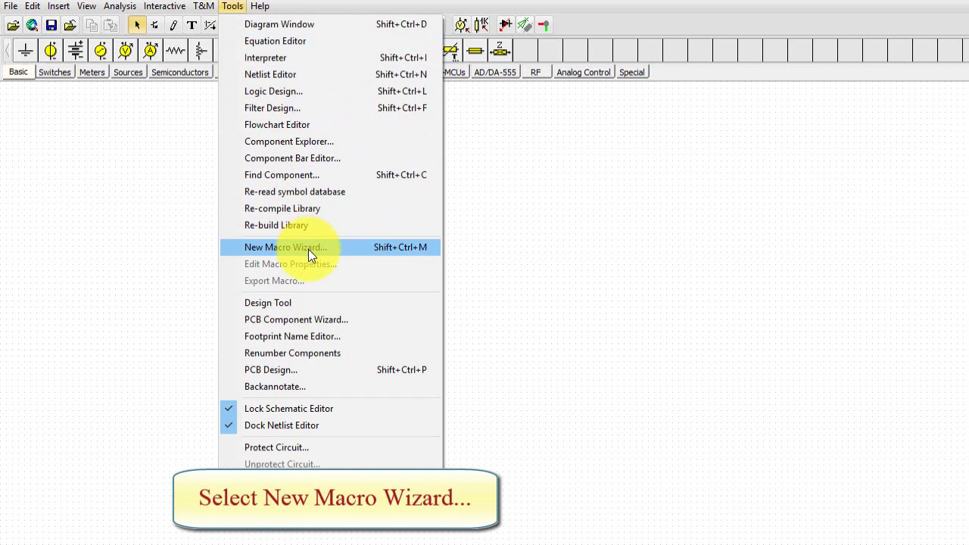
left_click(308, 247)
left_click_drag(361, 167, 297, 167)
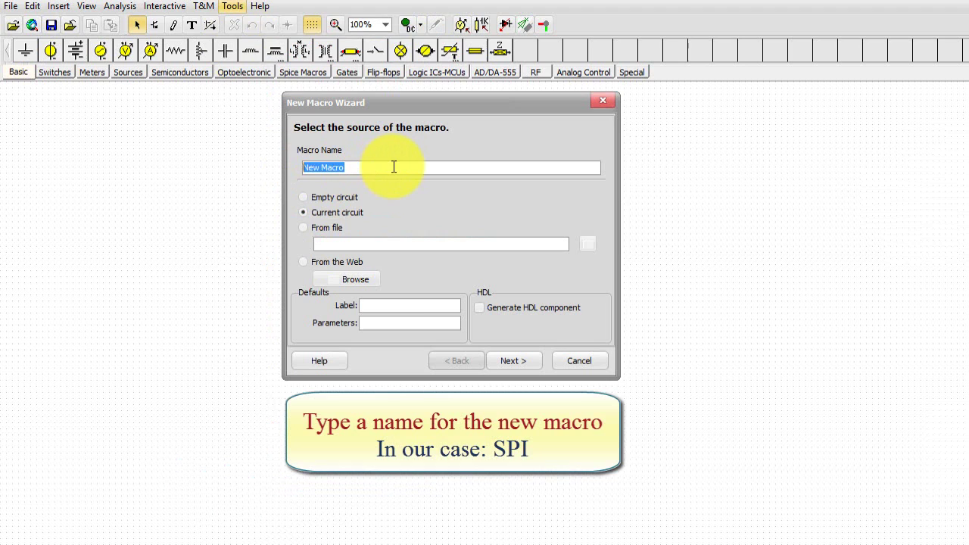
type("SPI")
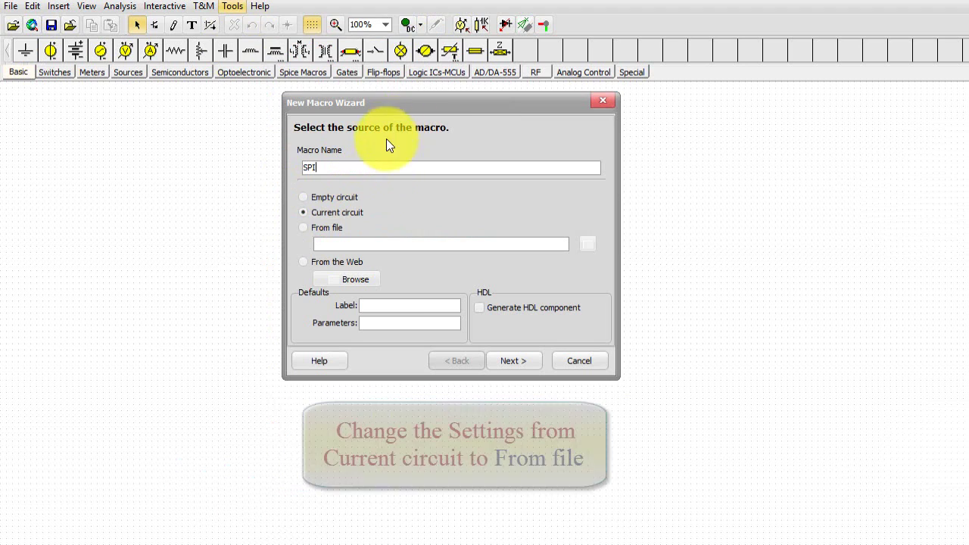
left_click(305, 227)
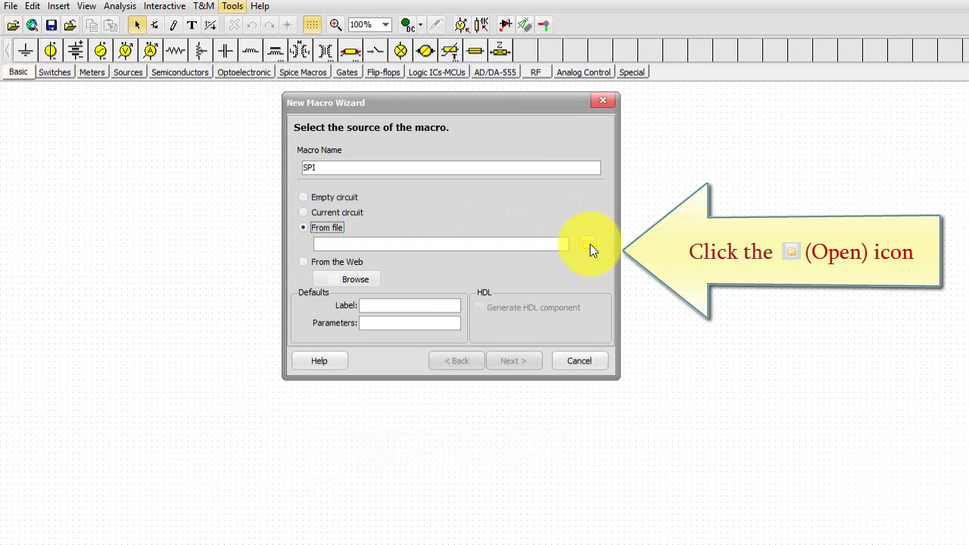
Step: Browse from the TINA examples folder into Examples\Verilog-AMS for the macro source
left_click(590, 243)
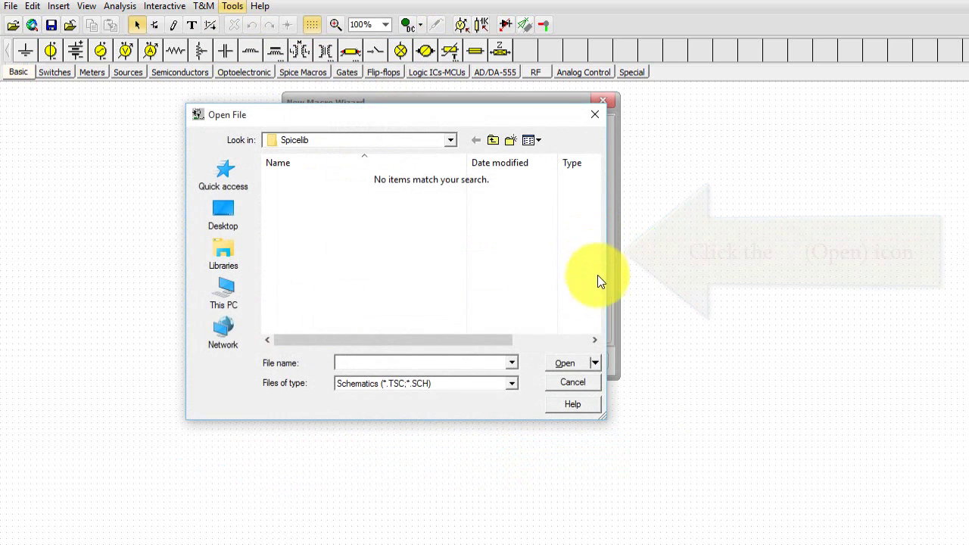
left_click(593, 365)
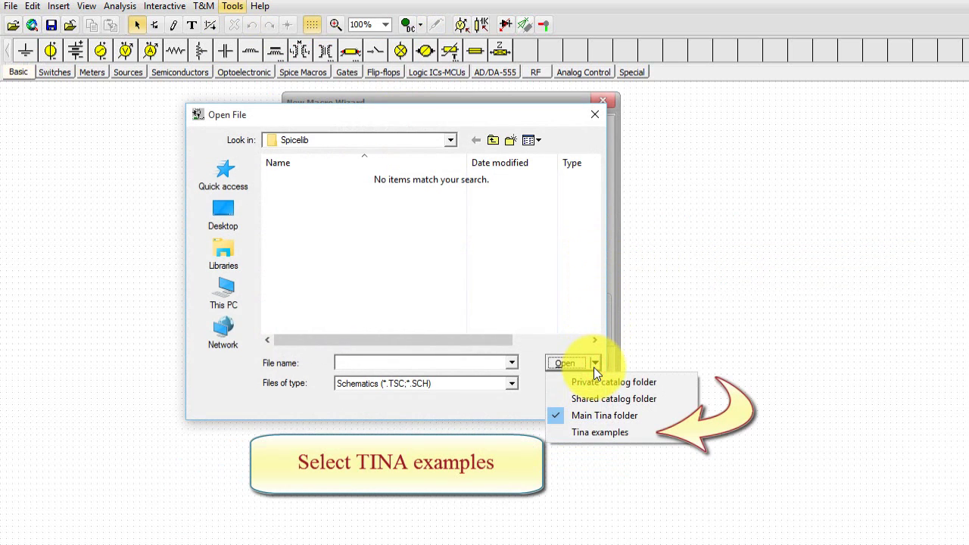
left_click(596, 431)
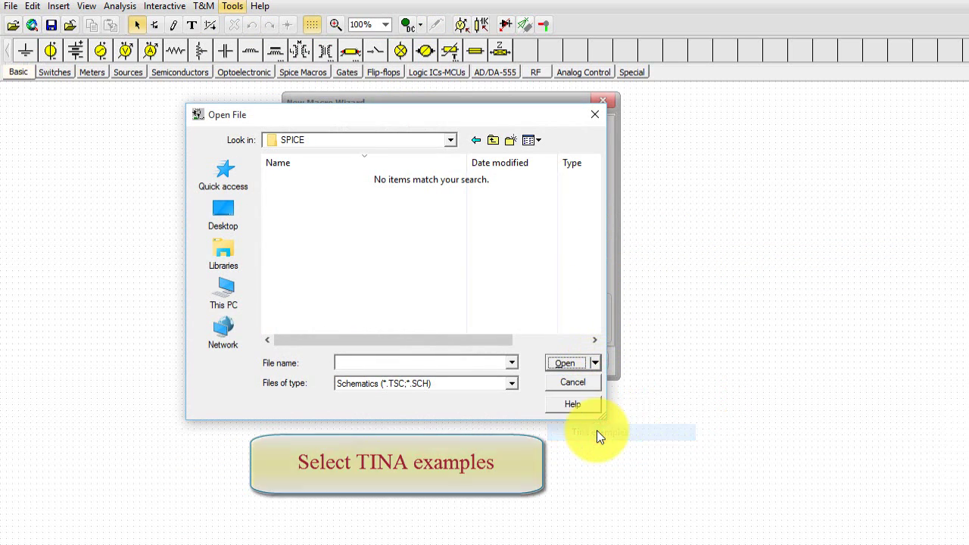
left_click(452, 142)
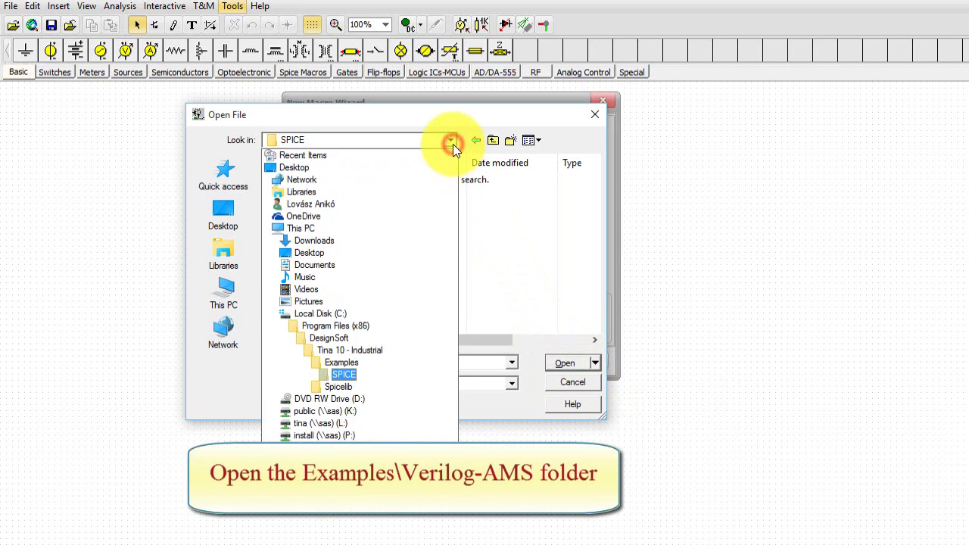
left_click(365, 364)
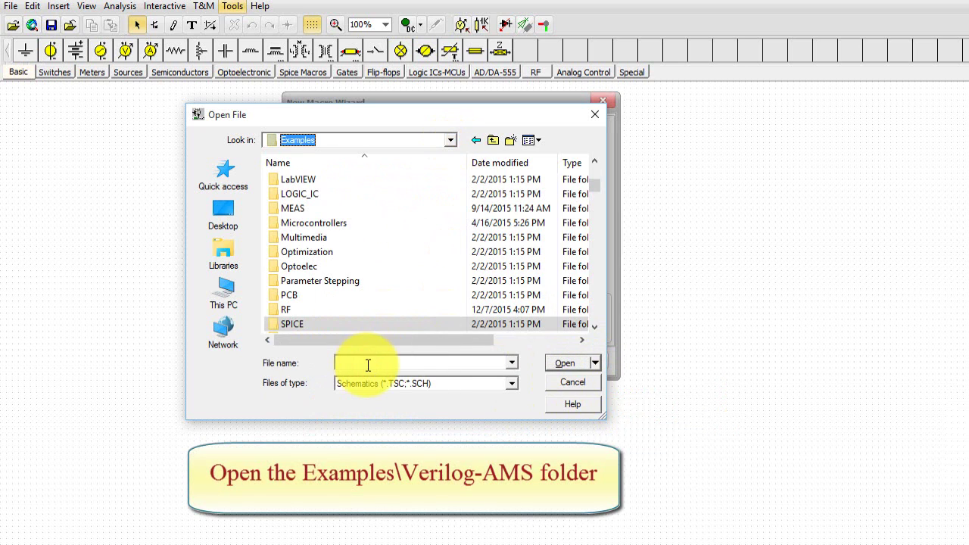
left_click_drag(594, 183, 590, 198)
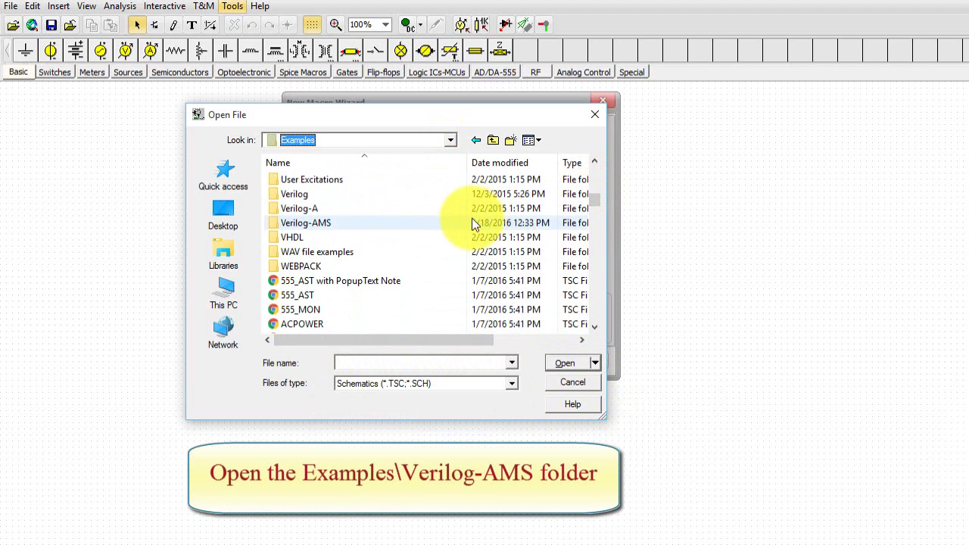
left_click(445, 220)
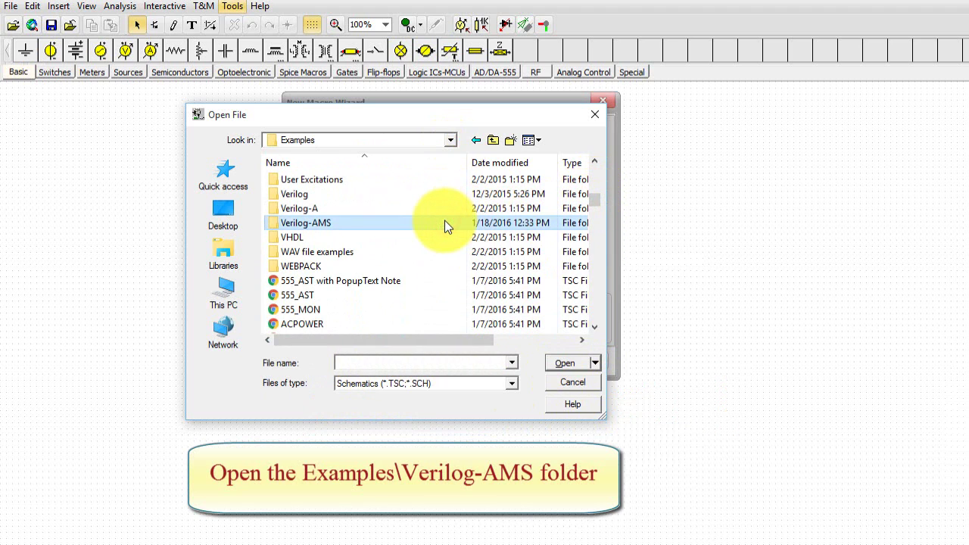
left_click(556, 362)
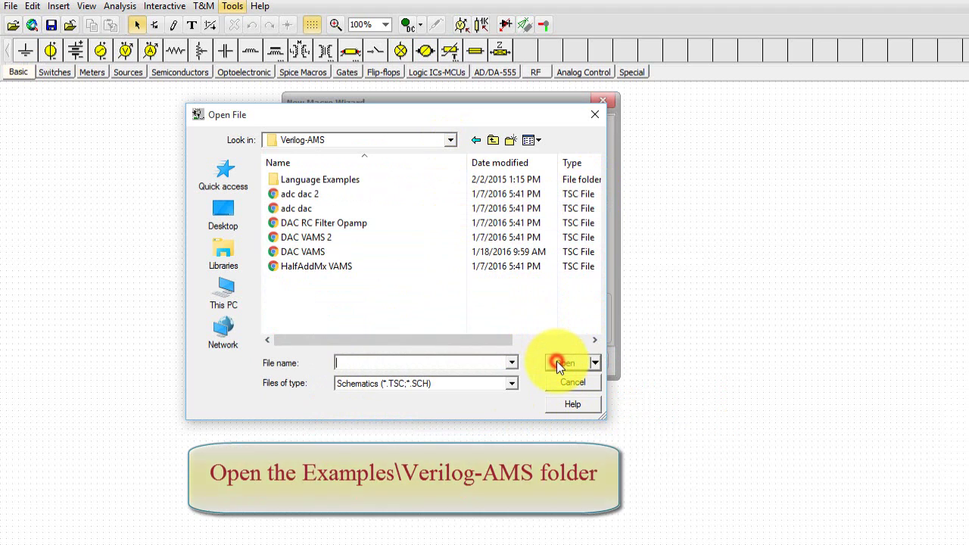
Step: Filter to VHDL (*.VHD) files and load spi as the SPI macro's source
left_click(512, 384)
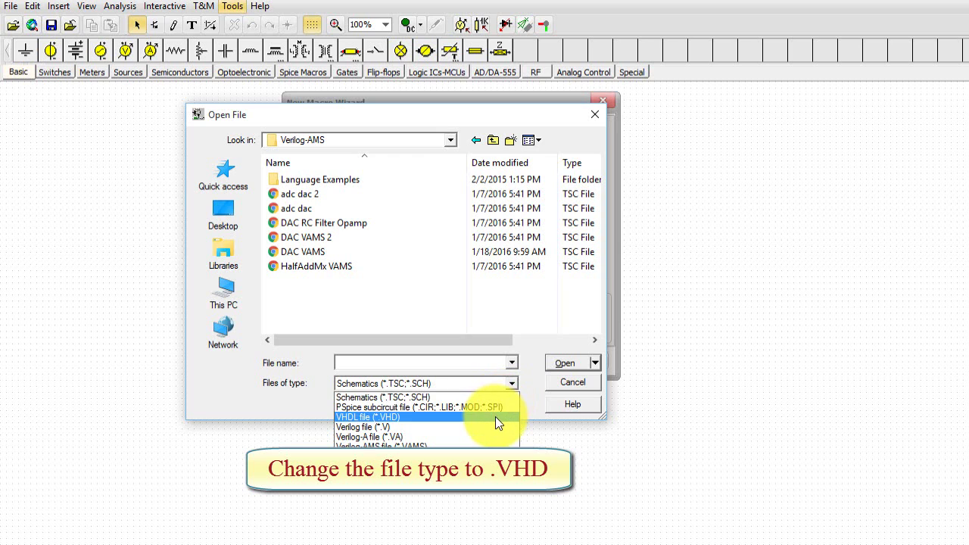
left_click(495, 416)
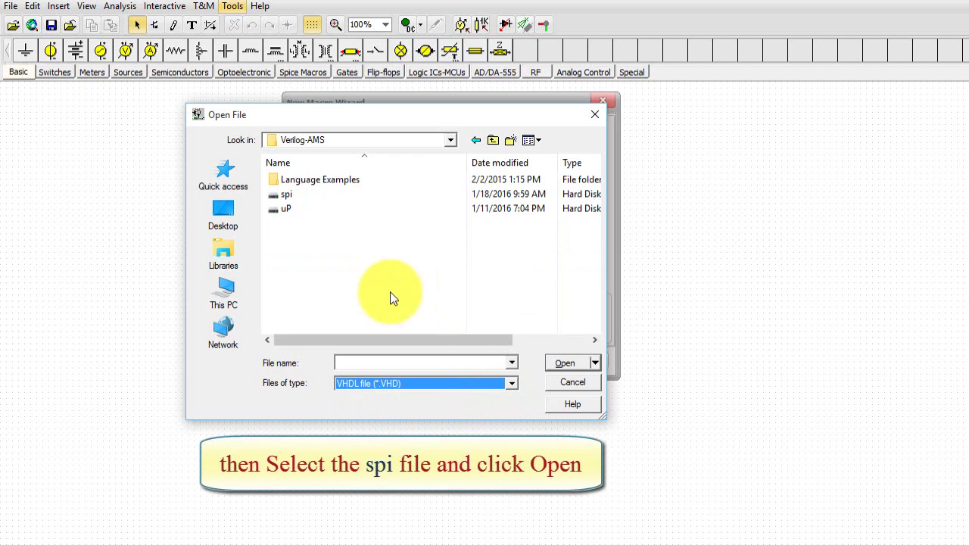
left_click(301, 196)
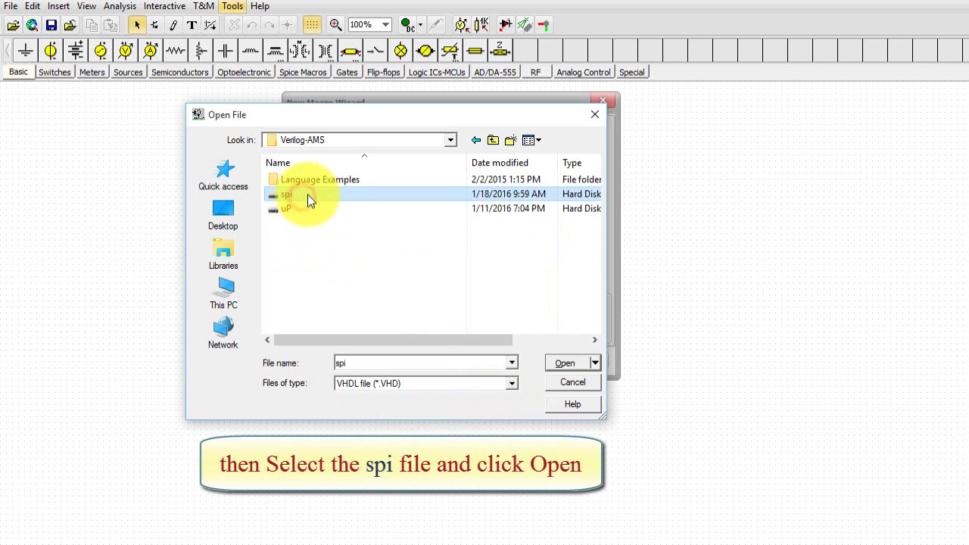
left_click(561, 363)
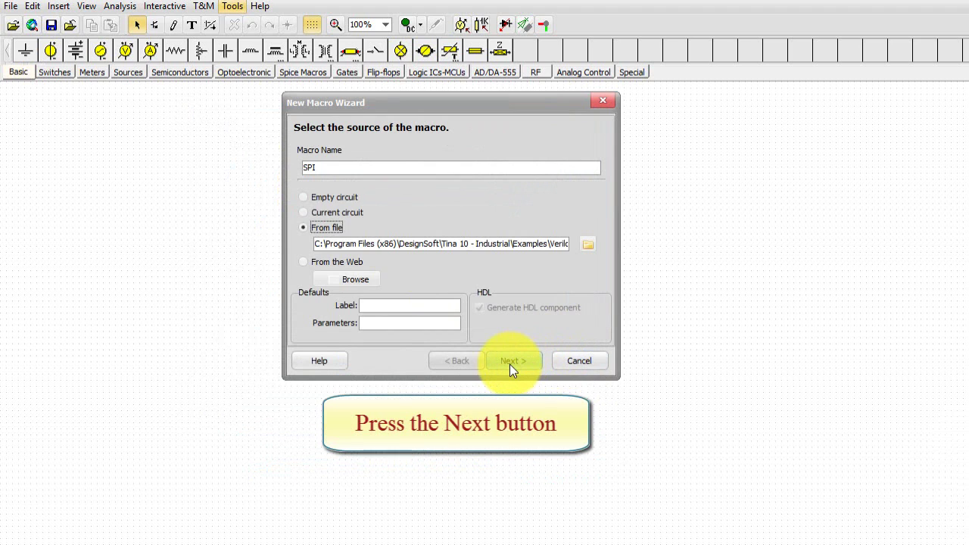
Step: Give the SPI macro an auto-generated shape and advance to the pins and netlist page
left_click(510, 361)
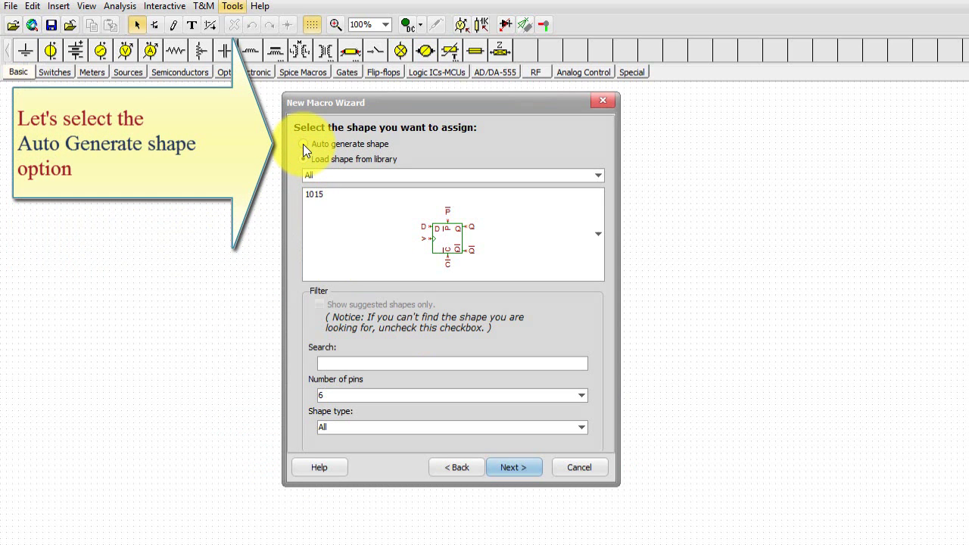
left_click(303, 144)
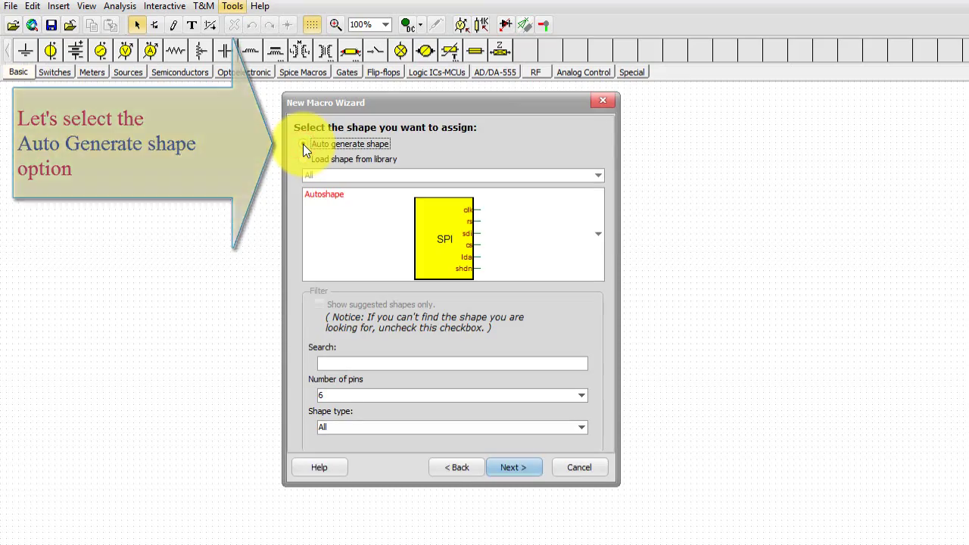
left_click(514, 468)
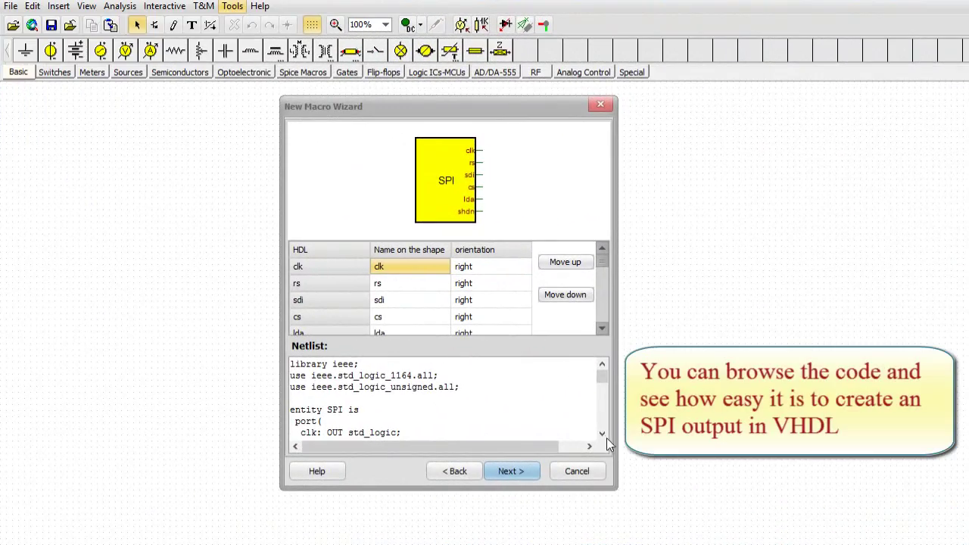
Step: Scroll through the Netlist box to review the SPI macro's VHDL code
left_click(603, 437)
left_click(602, 433)
left_click(603, 433)
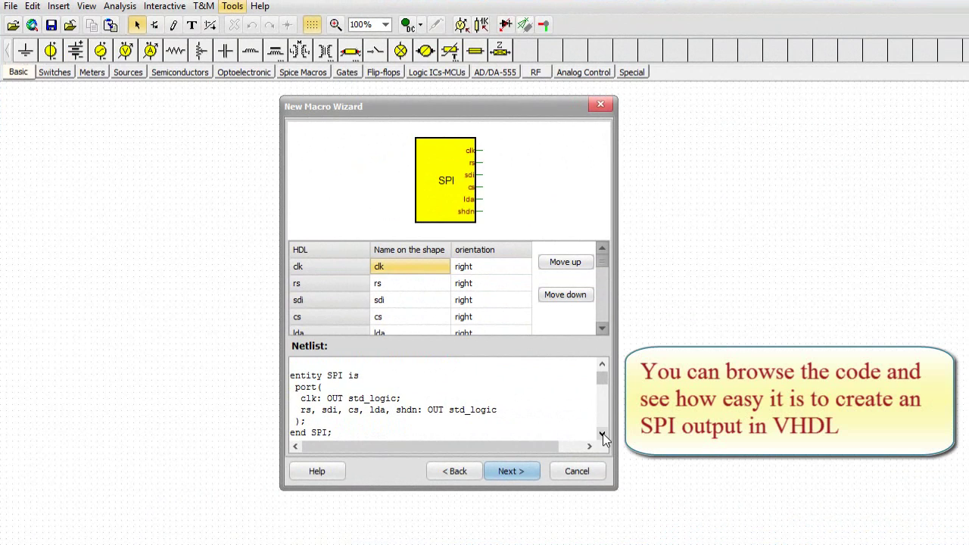
left_click(603, 434)
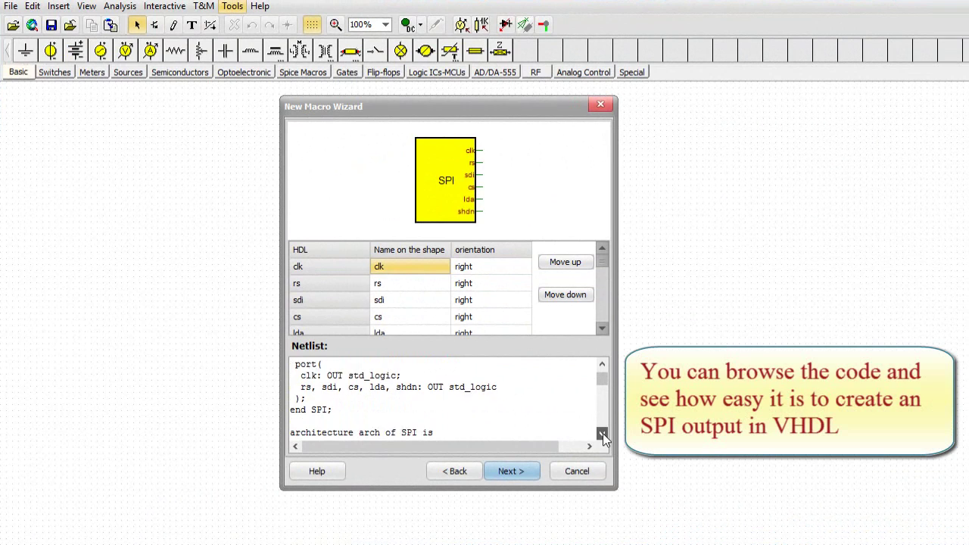
left_click(603, 433)
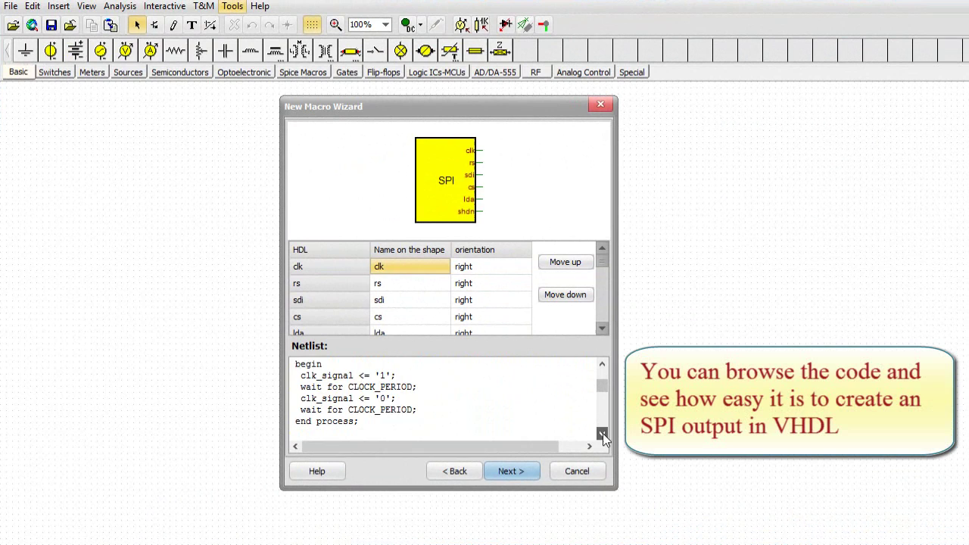
left_click(603, 434)
left_click(603, 433)
left_click(603, 433)
left_click(603, 433)
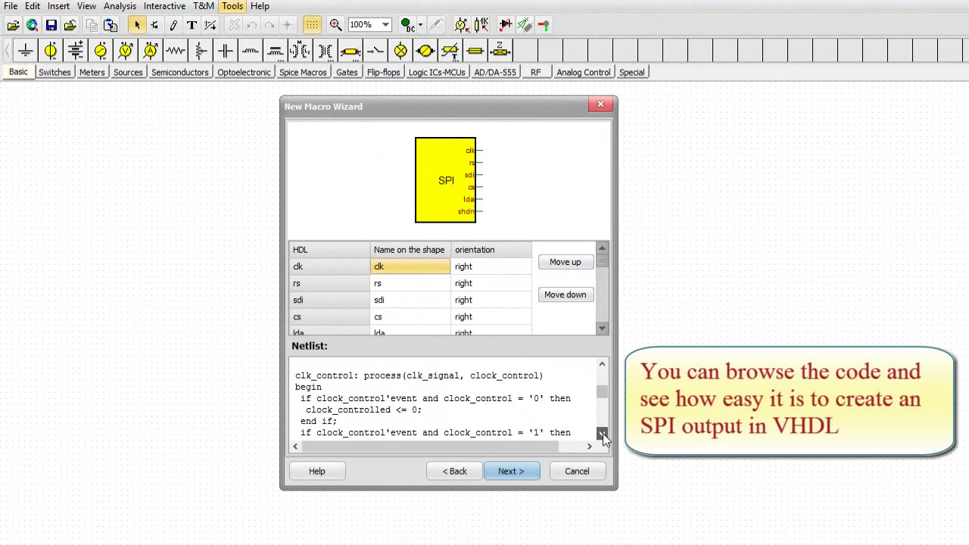
left_click(603, 433)
left_click(603, 433)
left_click(603, 434)
left_click(602, 433)
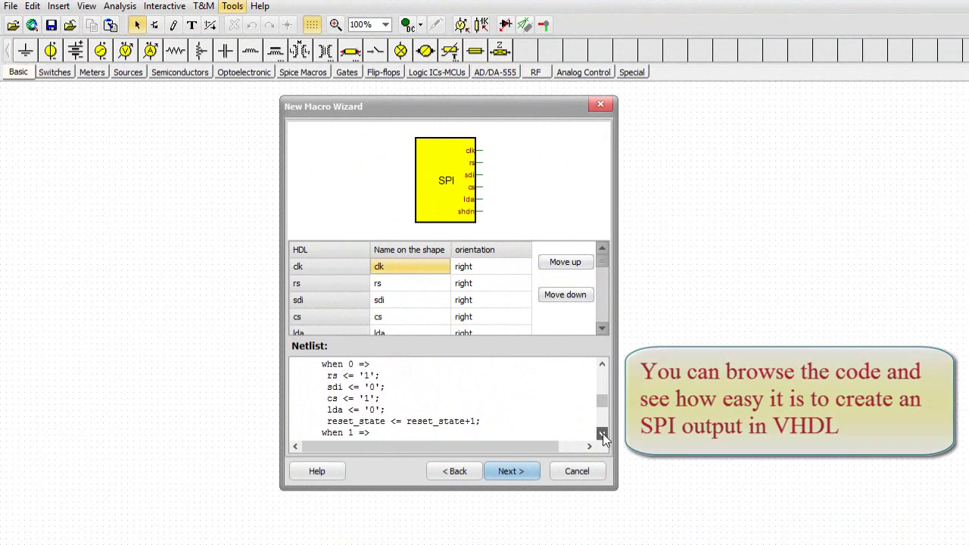
left_click(603, 433)
left_click(603, 433)
left_click(602, 434)
left_click(603, 434)
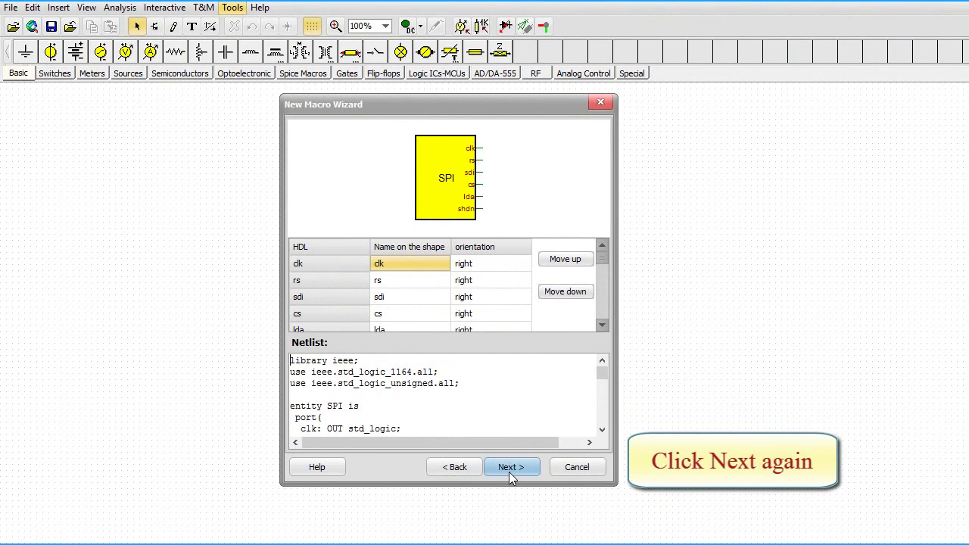
Step: Save the macro under the file name SPI as SPI.TSM in Macrolib
left_click(510, 468)
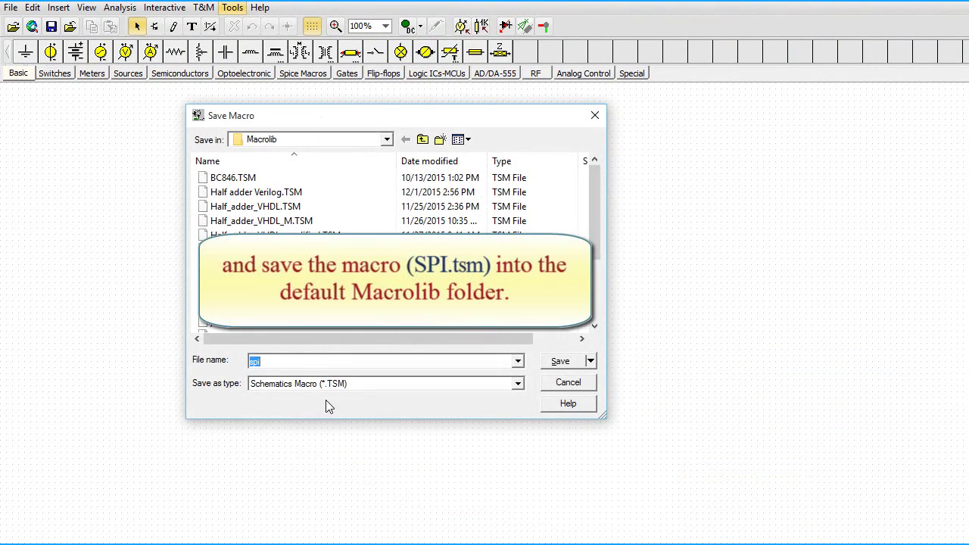
type("SP")
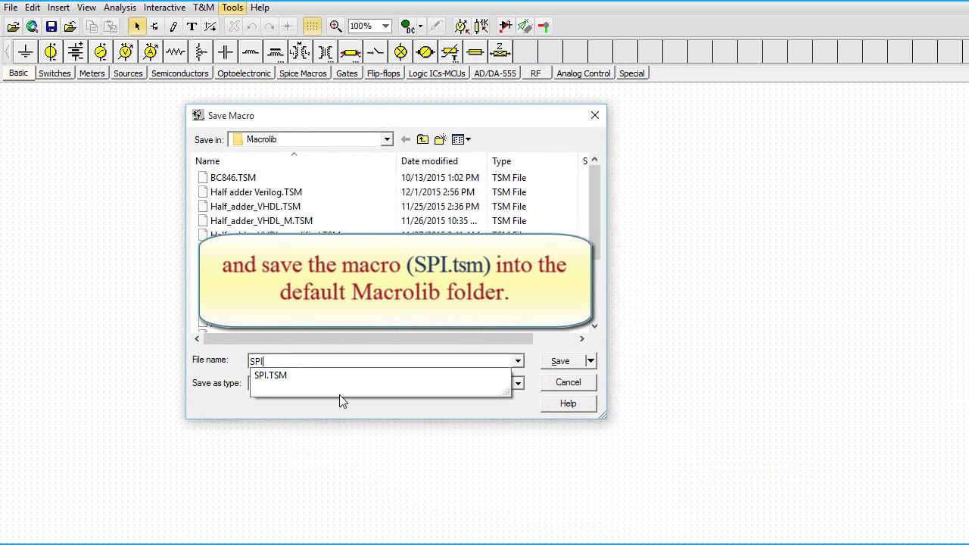
type("I")
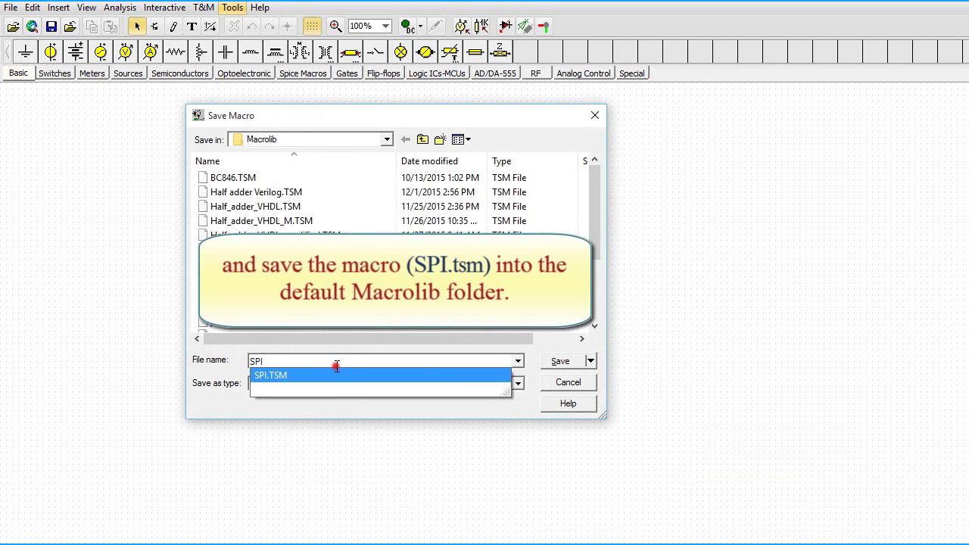
left_click(562, 362)
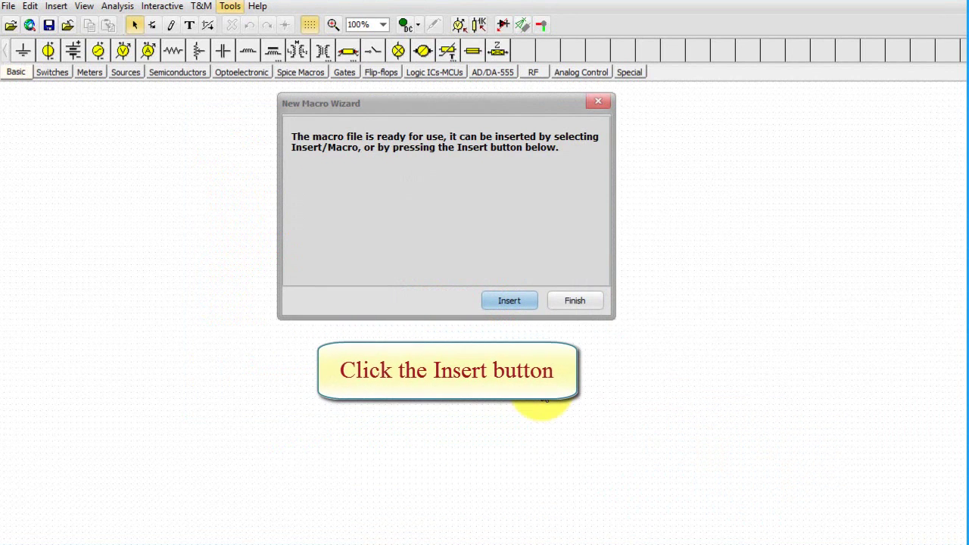
Step: Insert the saved SPI macro and drop it on the workspace as U1
left_click(500, 305)
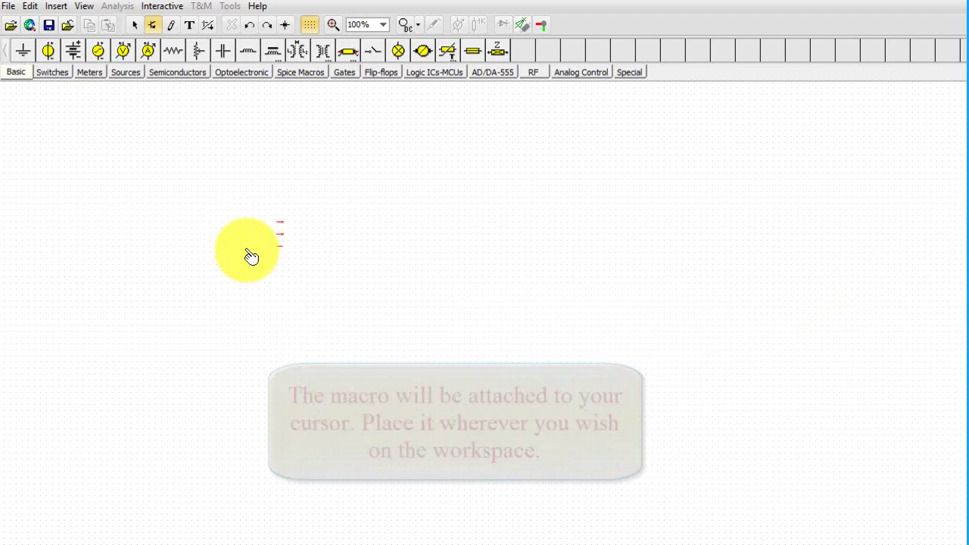
left_click(248, 253)
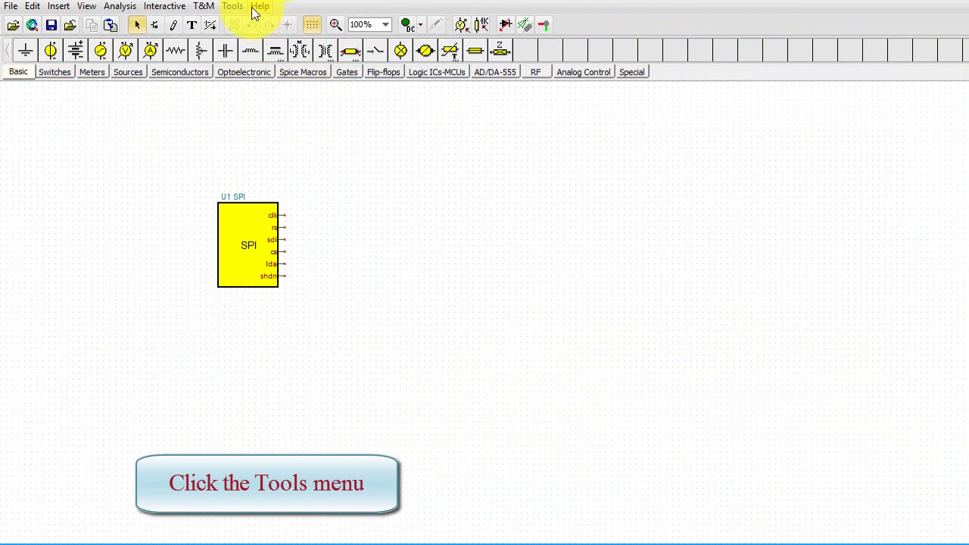
Step: Start a second New Macro Wizard macro named DAC, sourced From file, and browse for it
left_click(243, 5)
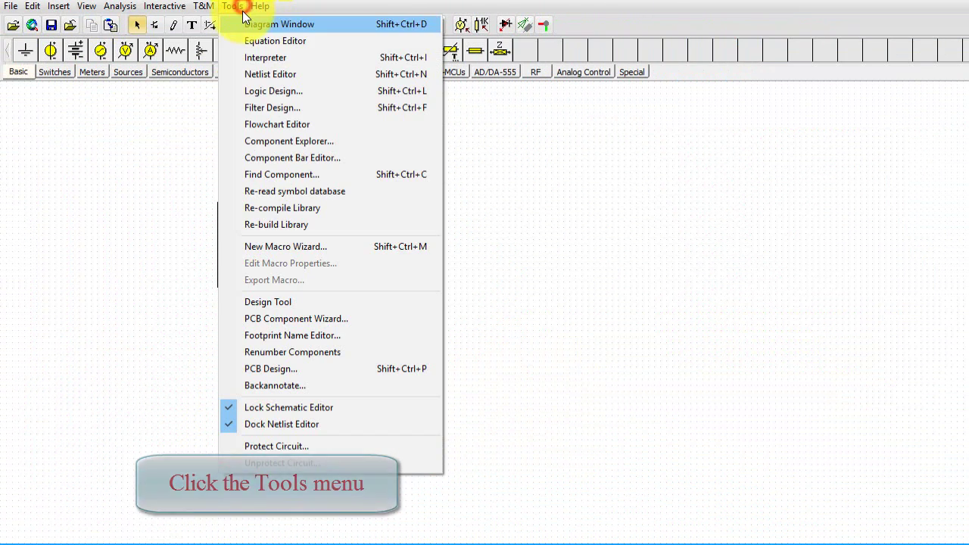
left_click(322, 247)
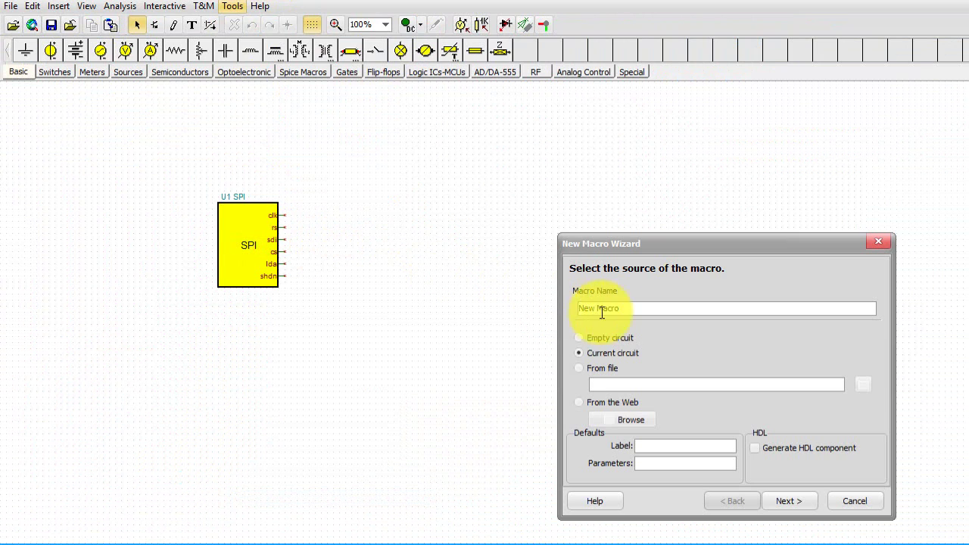
left_click_drag(664, 247, 428, 119)
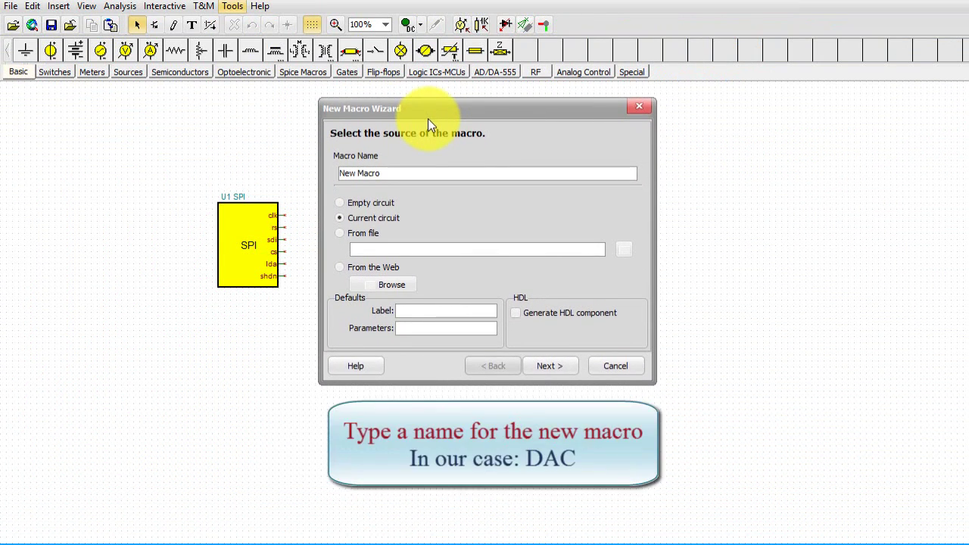
double_click(400, 173)
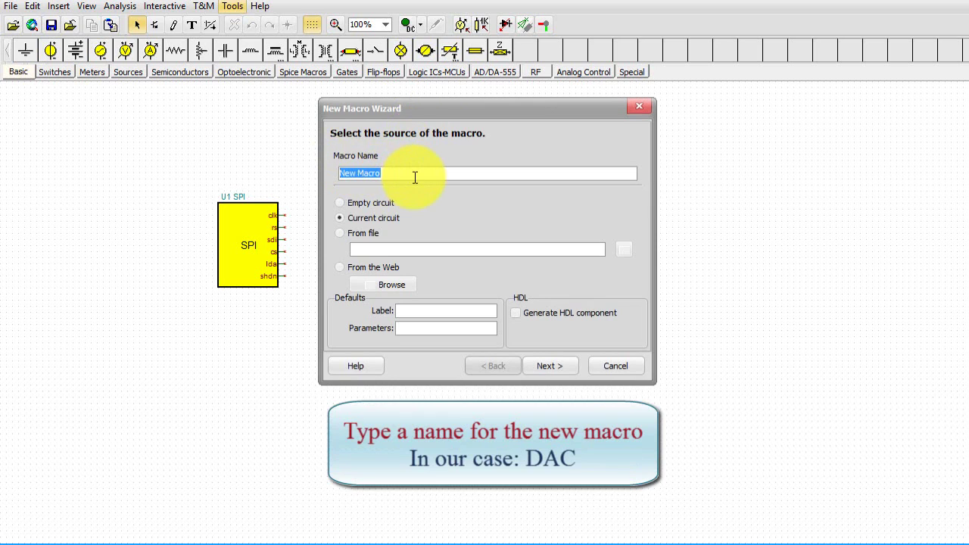
type("DAC")
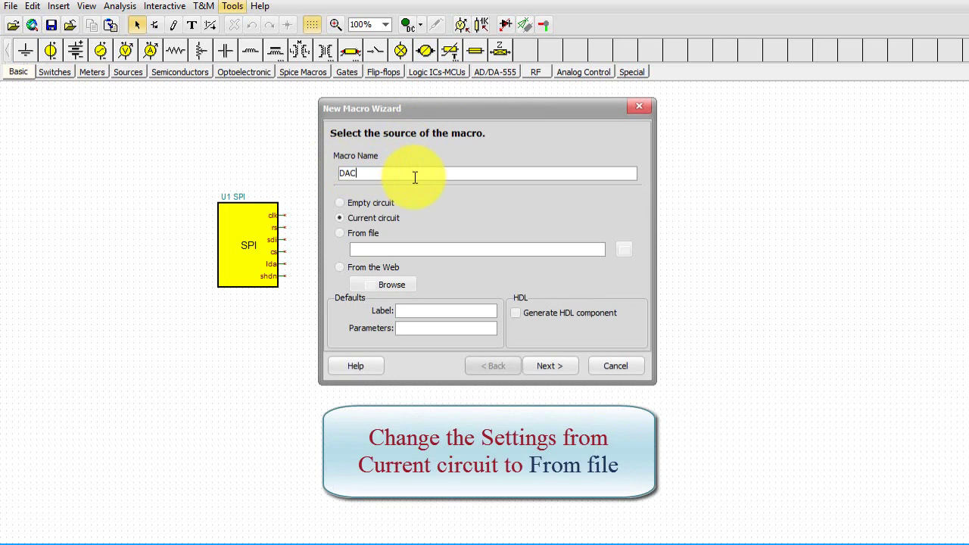
left_click(339, 234)
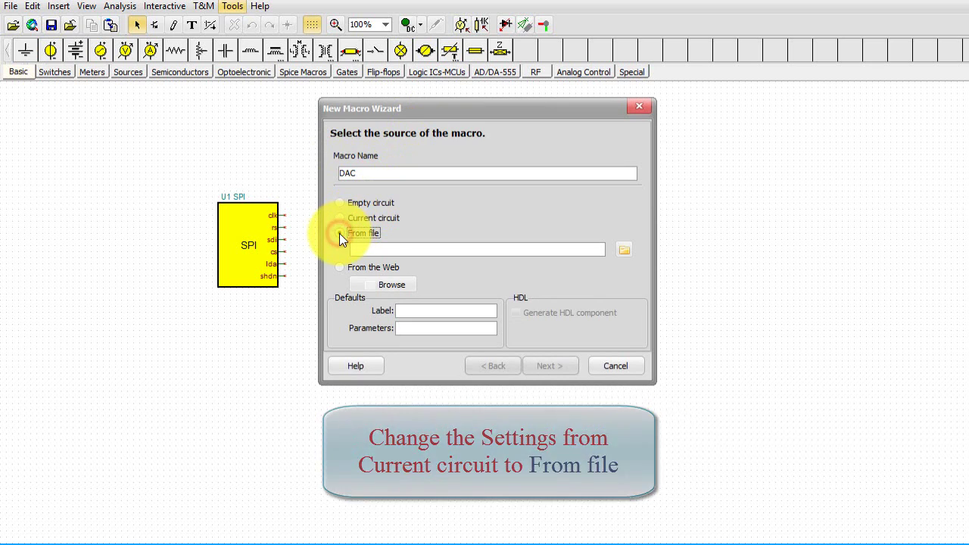
left_click(625, 250)
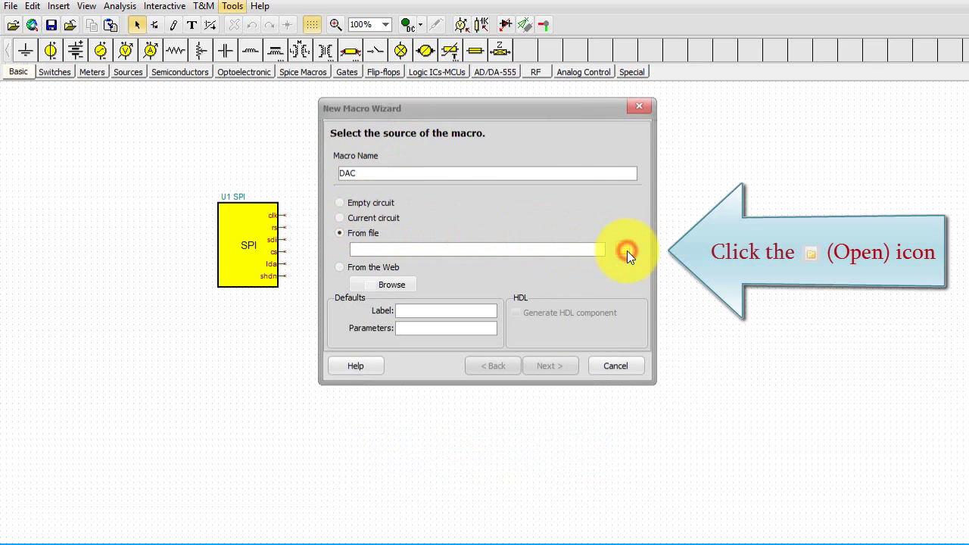
Step: Navigate from the TINA examples folder into Examples\Verilog-AMS
left_click(595, 362)
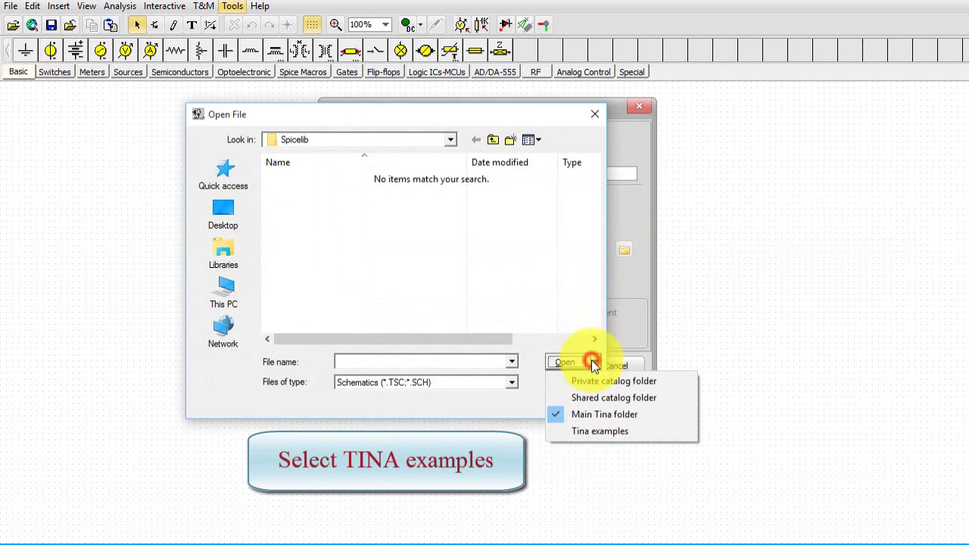
left_click(579, 431)
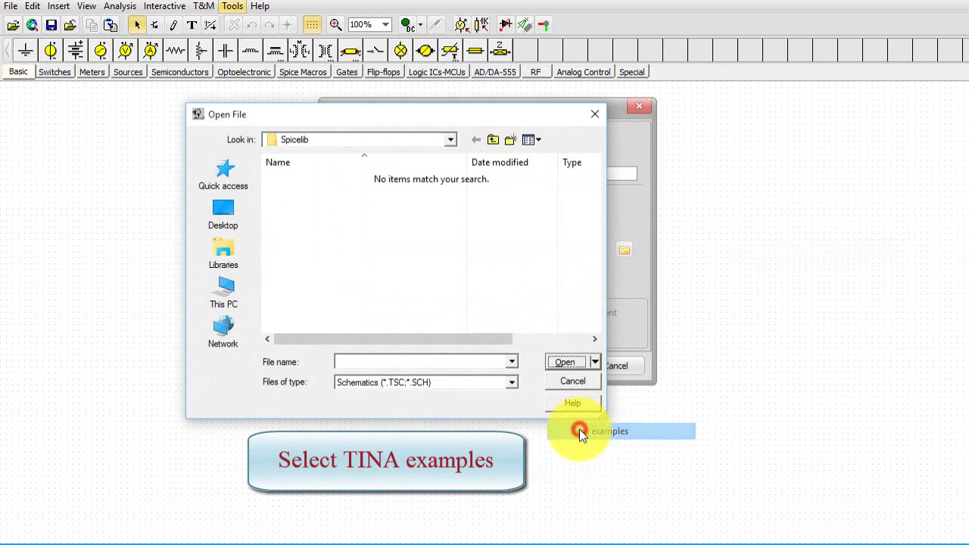
left_click(449, 140)
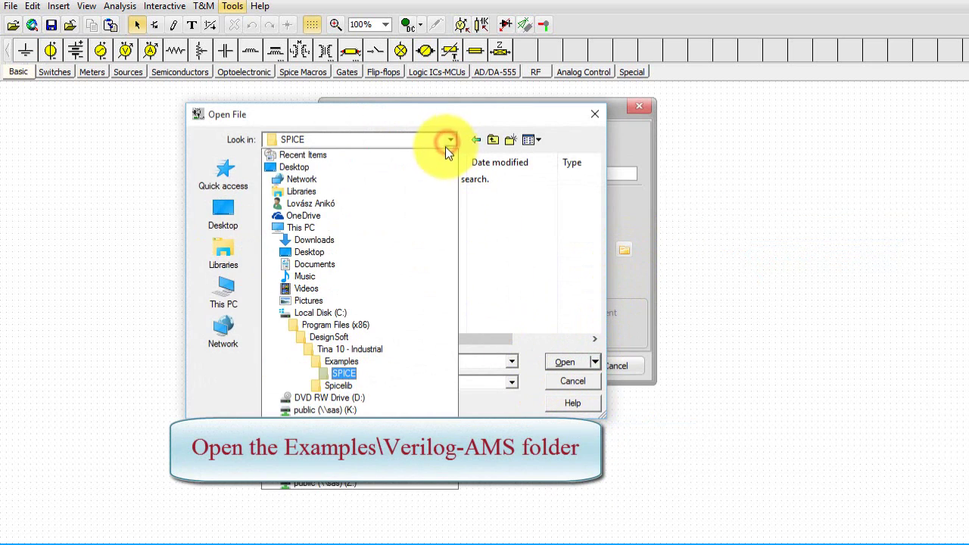
left_click(401, 361)
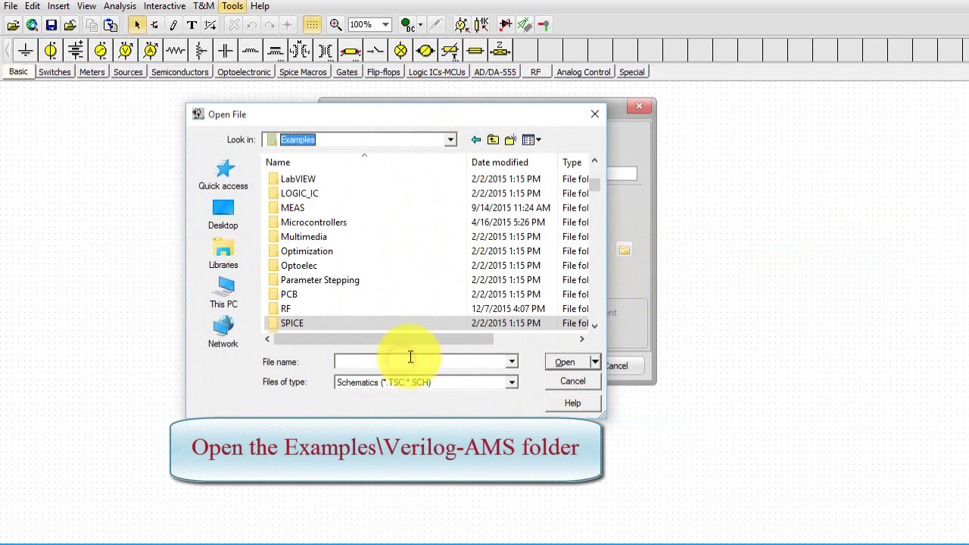
left_click(591, 193)
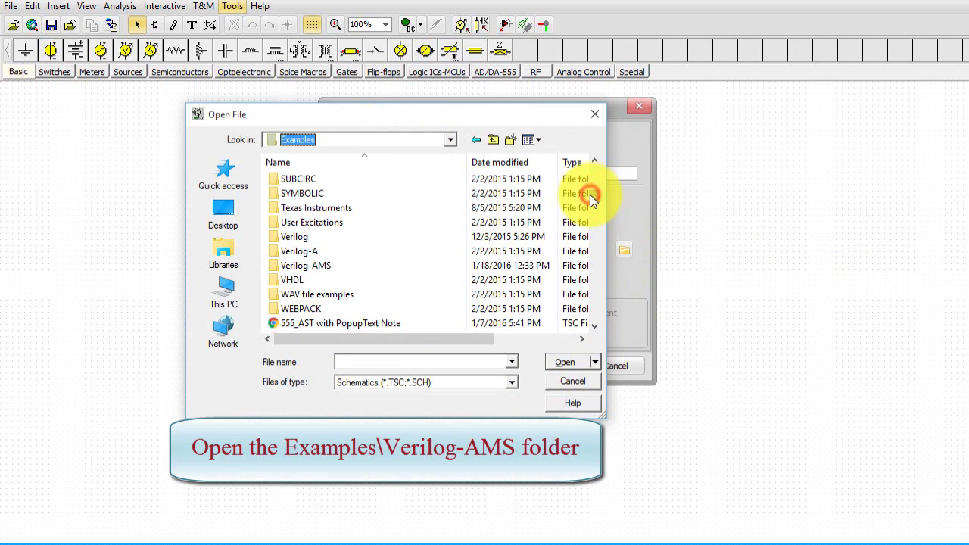
double_click(322, 266)
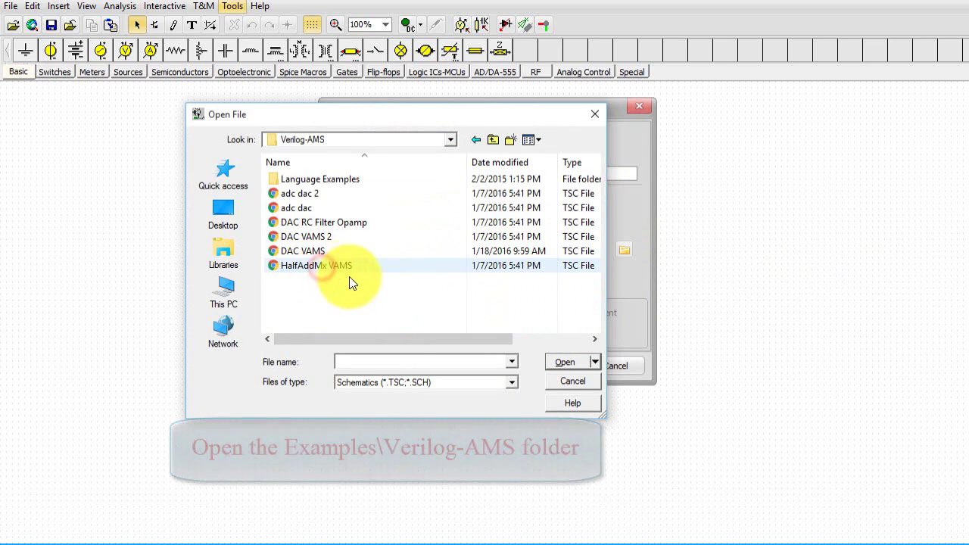
Step: Filter to Verilog-AMS (*.VAMS) files and load dac vams.vams as the DAC source
left_click(514, 381)
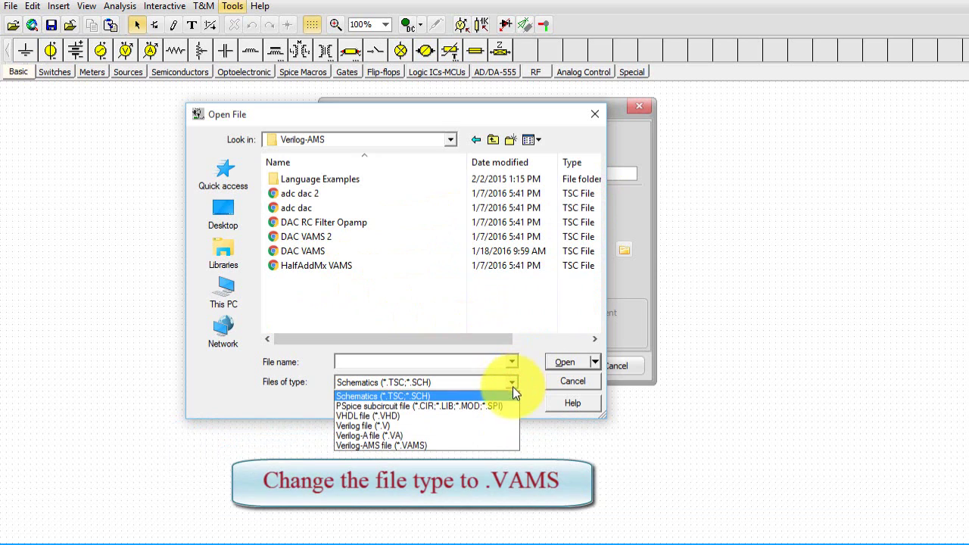
left_click(459, 445)
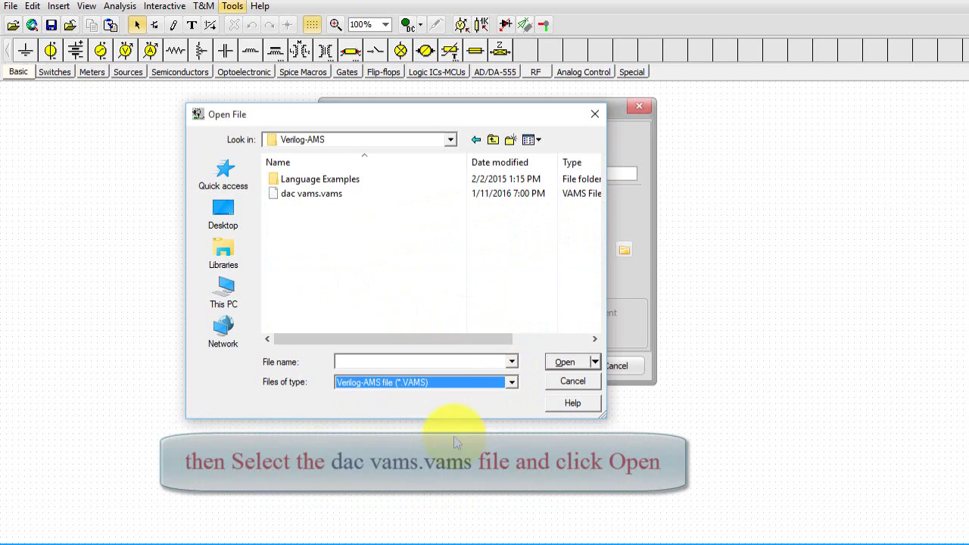
left_click(311, 193)
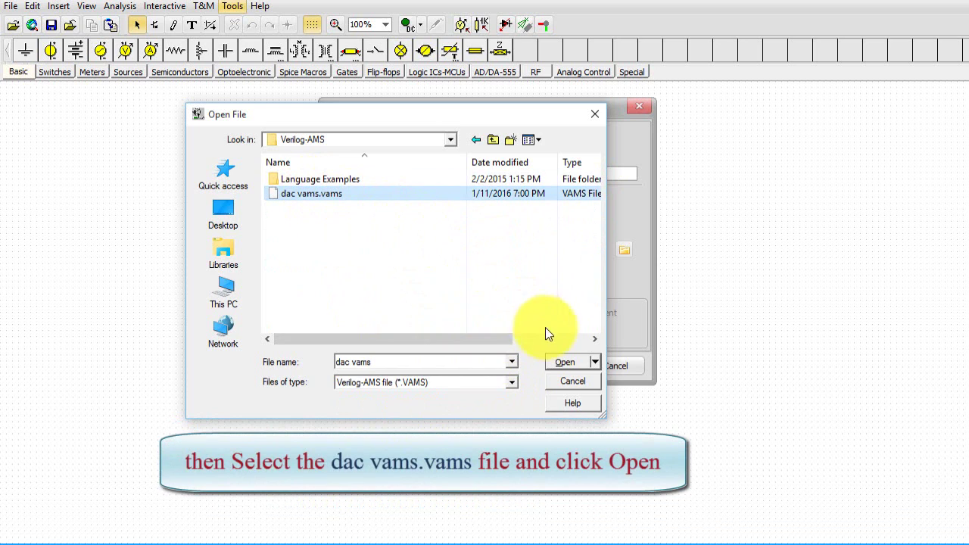
left_click(571, 366)
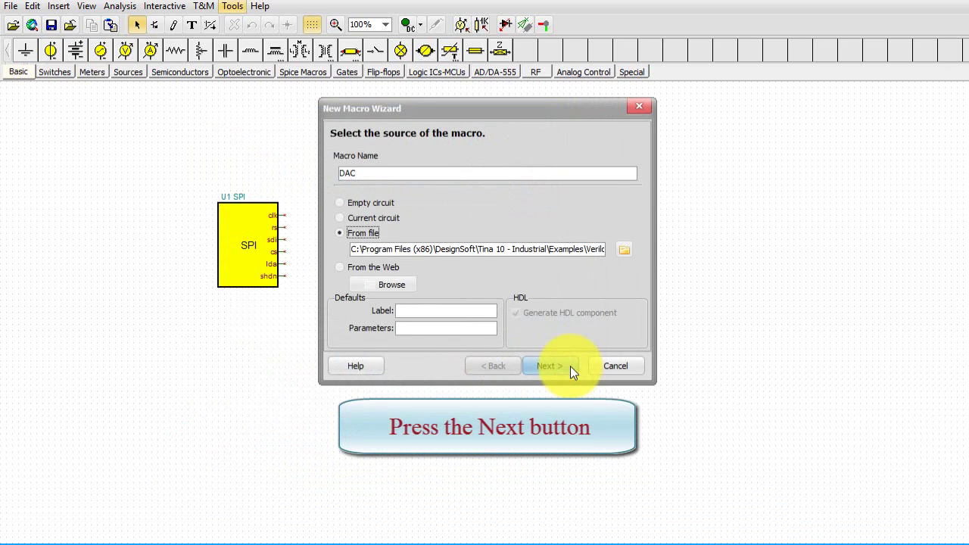
Step: Choose an auto-generated shape for the DAC macro and continue to the pin table
left_click(570, 366)
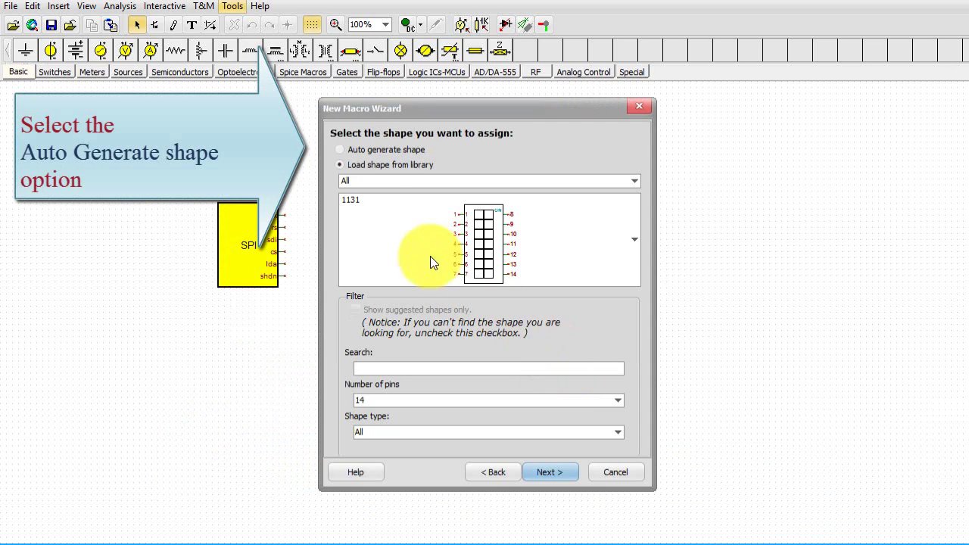
left_click(339, 151)
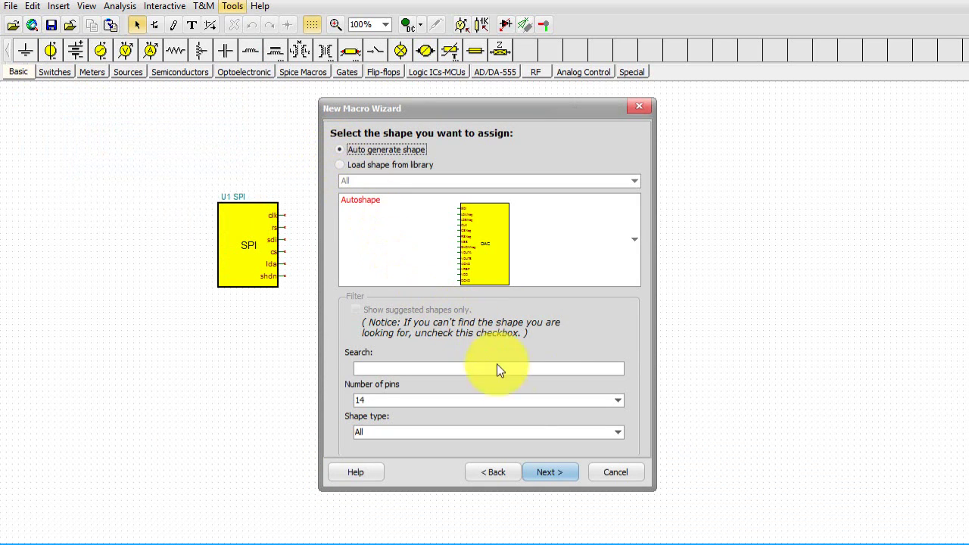
left_click(544, 472)
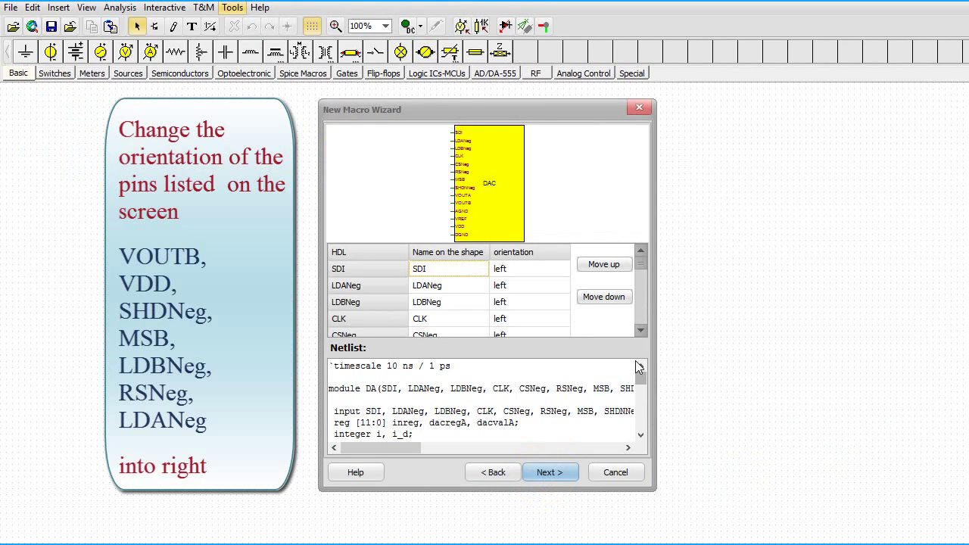
Step: Scroll the pin table and set the VOUTB pin's orientation to right
left_click(641, 331)
left_click(641, 331)
left_click(640, 331)
left_click(641, 331)
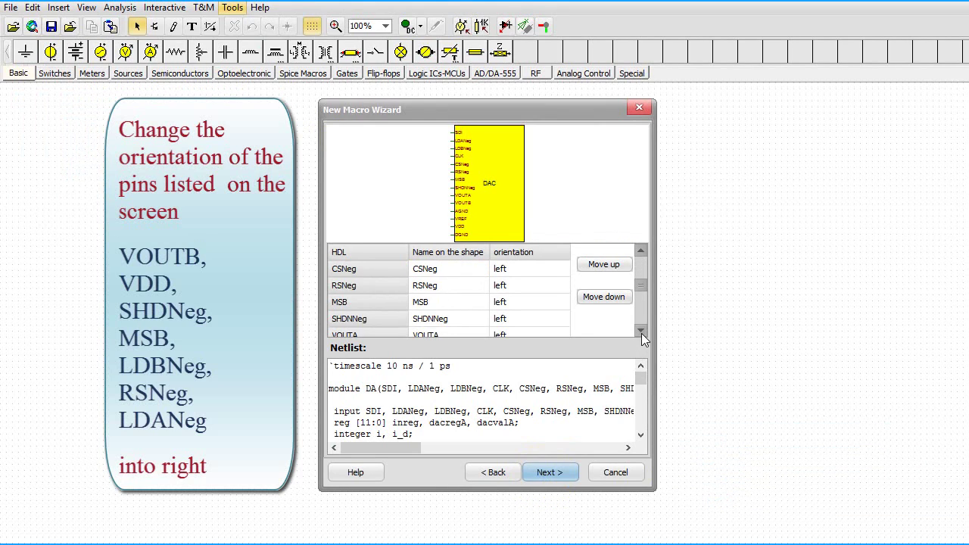
left_click(641, 331)
left_click(641, 331)
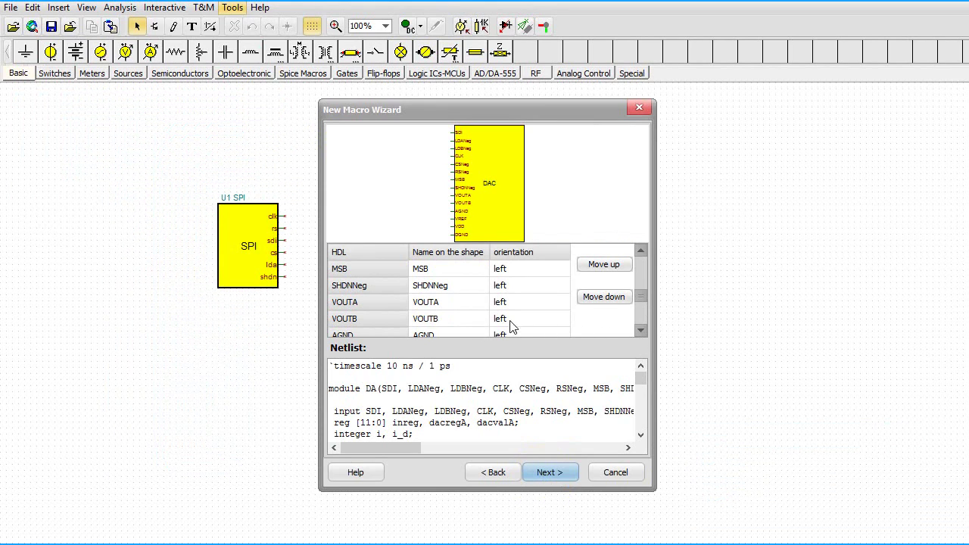
left_click(452, 324)
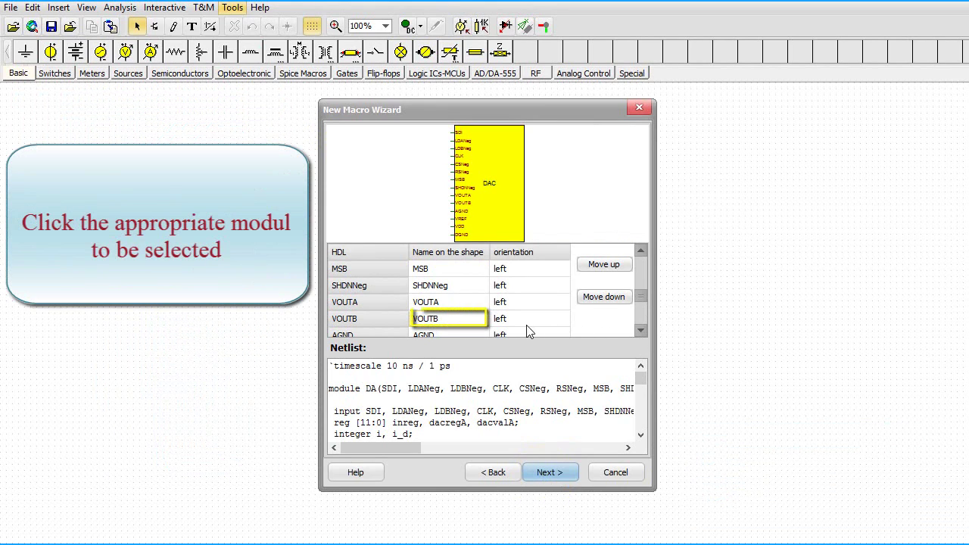
left_click(564, 324)
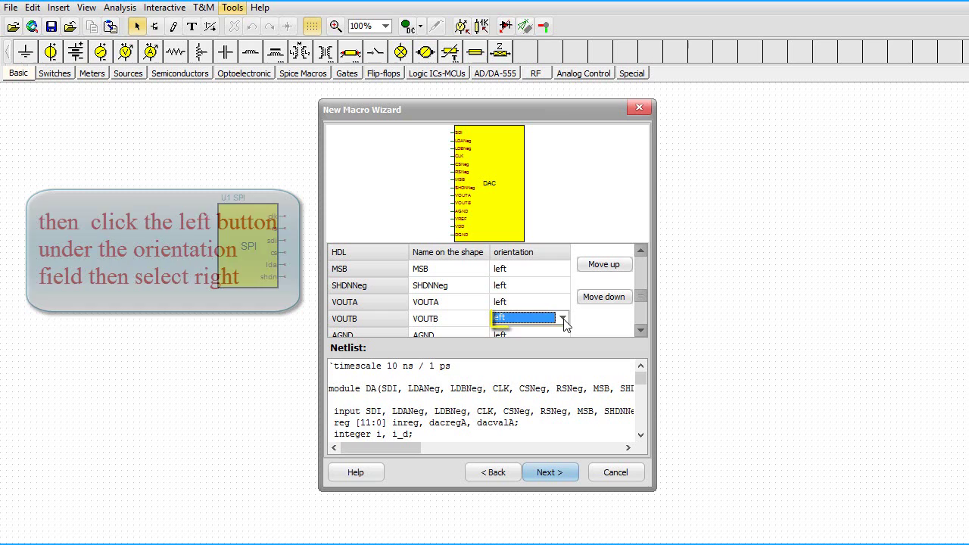
left_click(565, 322)
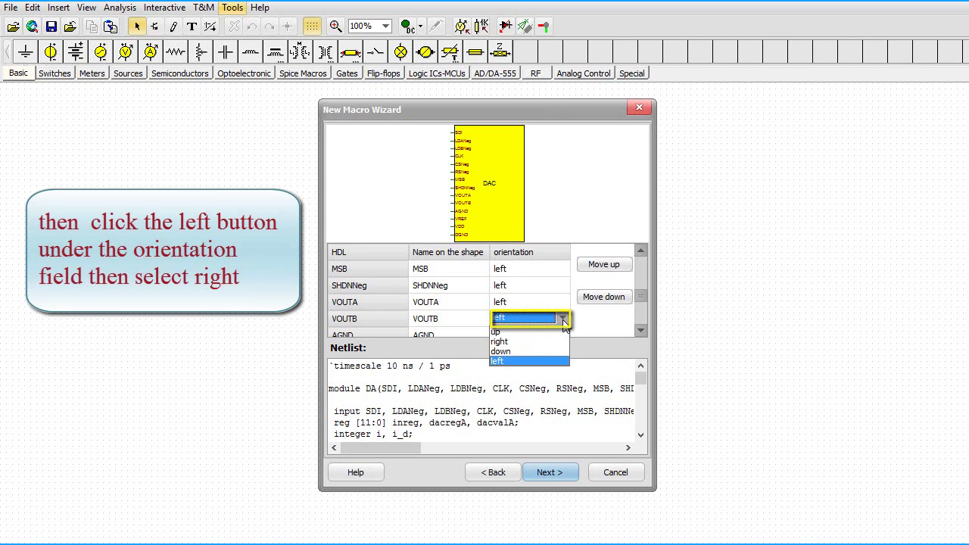
left_click(508, 332)
left_click(509, 341)
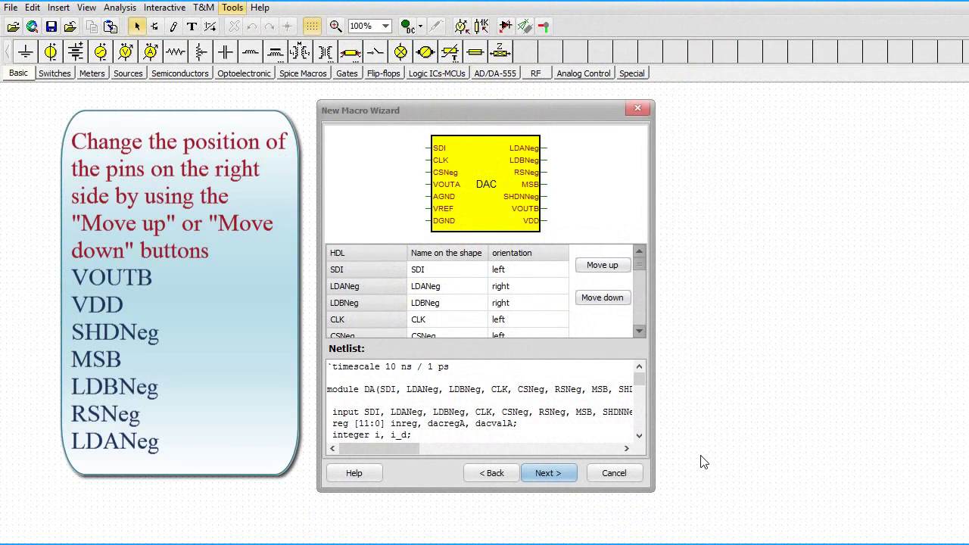
Step: Move VOUTB up past RSNeg, LDBNeg and LDANeg to the top of the right-side pins
left_click(639, 331)
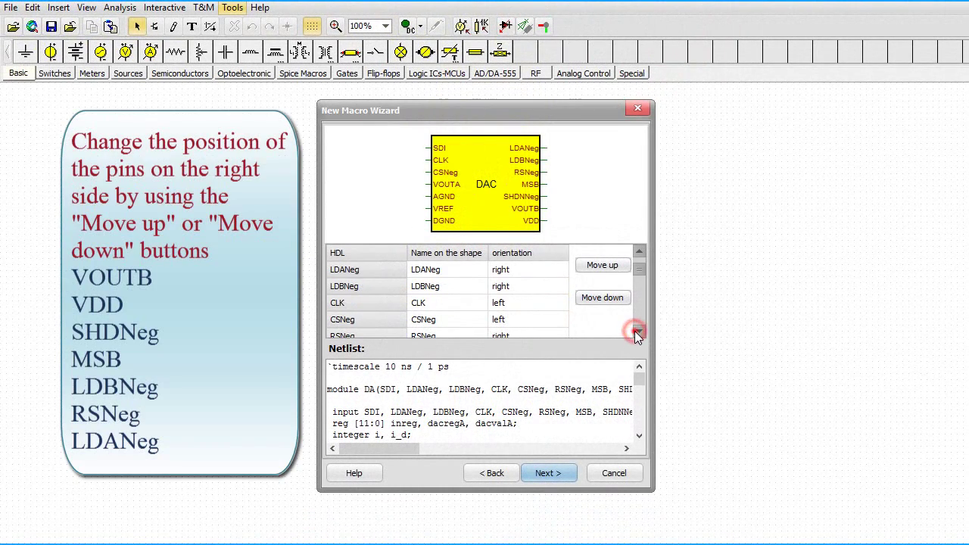
left_click(639, 331)
left_click(639, 331)
left_click(639, 334)
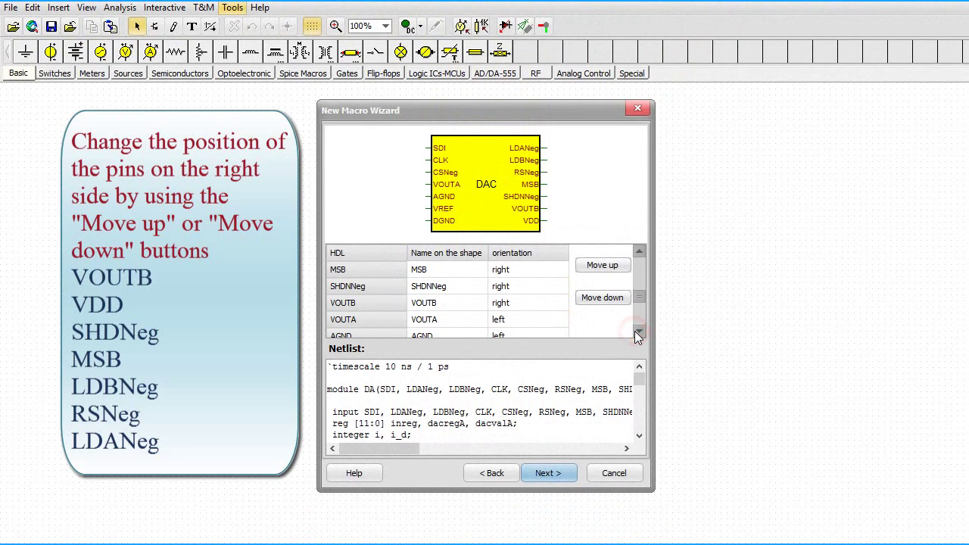
left_click(469, 304)
left_click(603, 269)
left_click(604, 269)
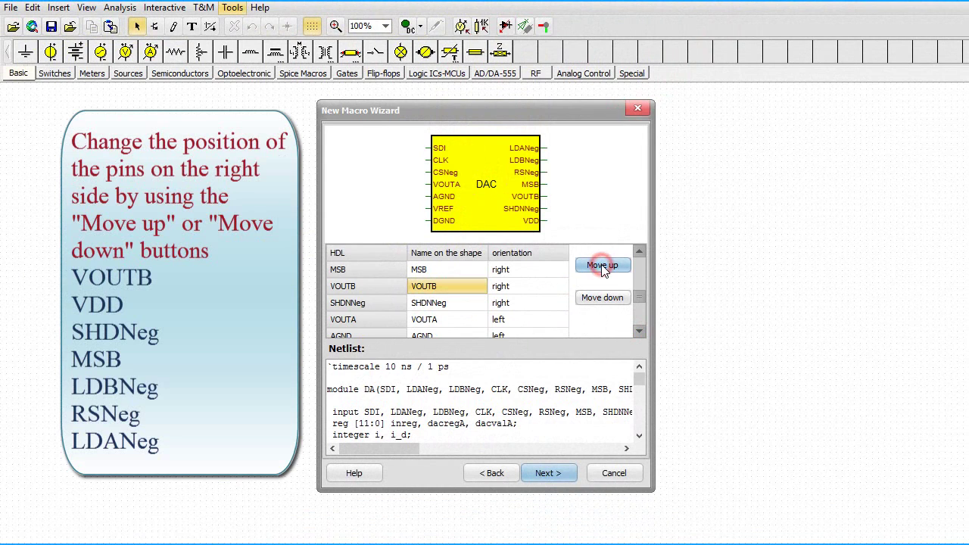
left_click(604, 267)
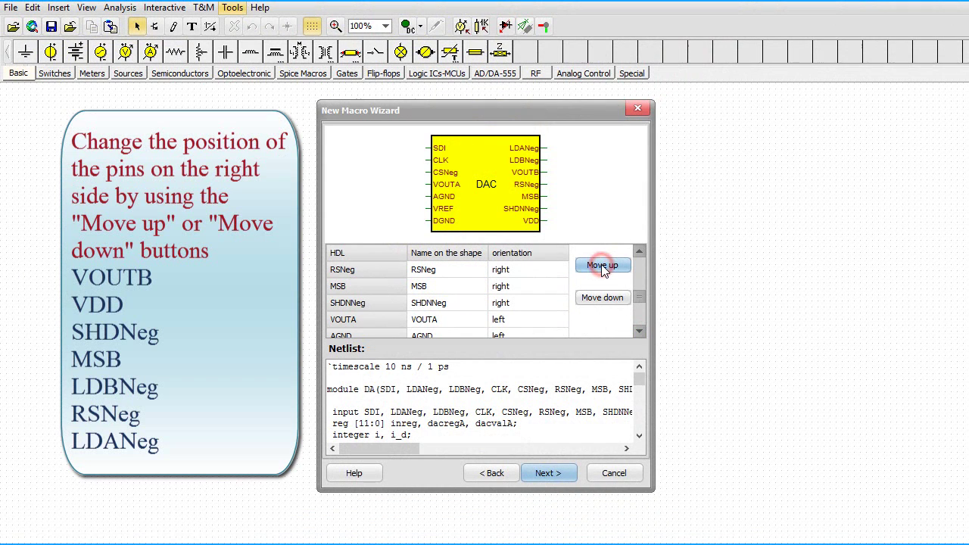
left_click(604, 266)
left_click(603, 267)
left_click(602, 267)
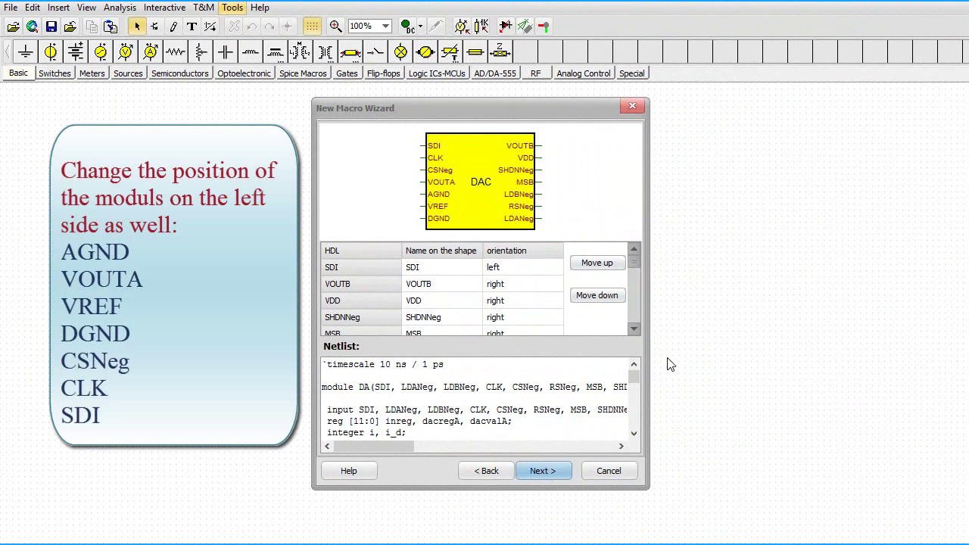
Step: Move AGND up so the left pins read AGND, VOUTA, VREF, DGND, CSNeg, CLK, SDI
left_click_drag(636, 261, 637, 311)
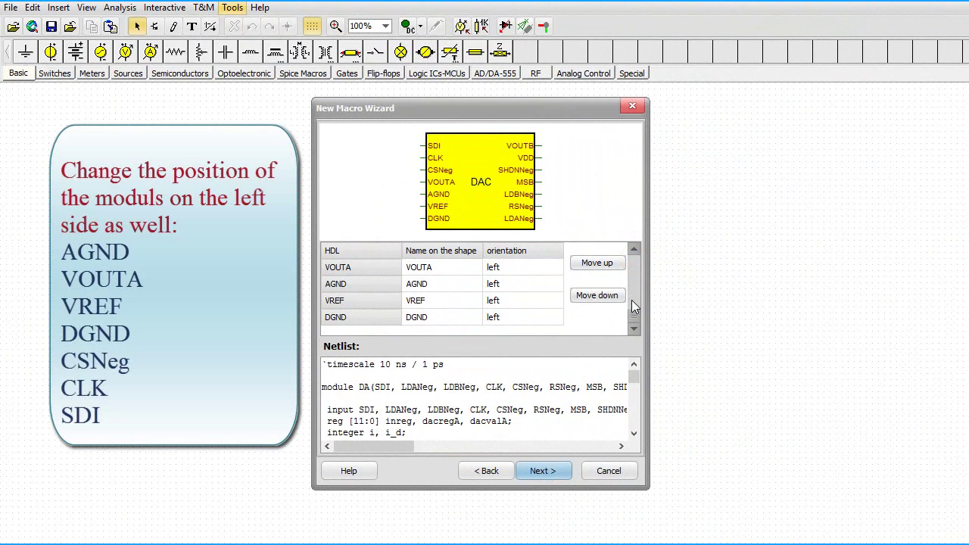
left_click(459, 288)
left_click(591, 265)
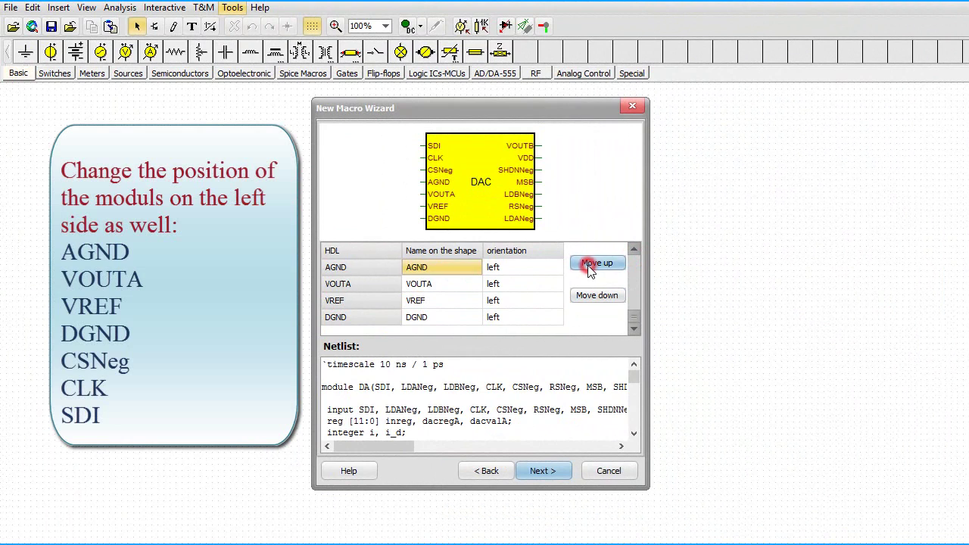
left_click(592, 265)
left_click(591, 265)
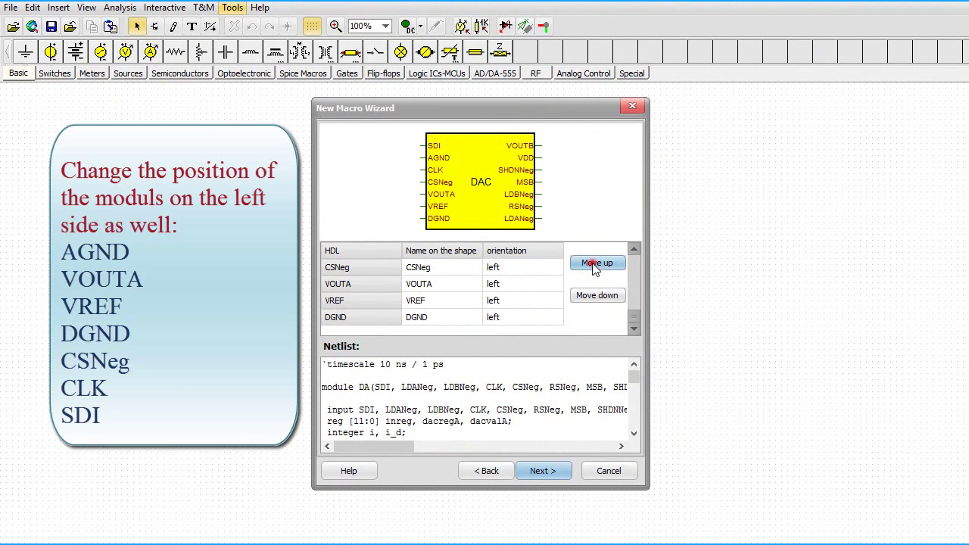
left_click(596, 262)
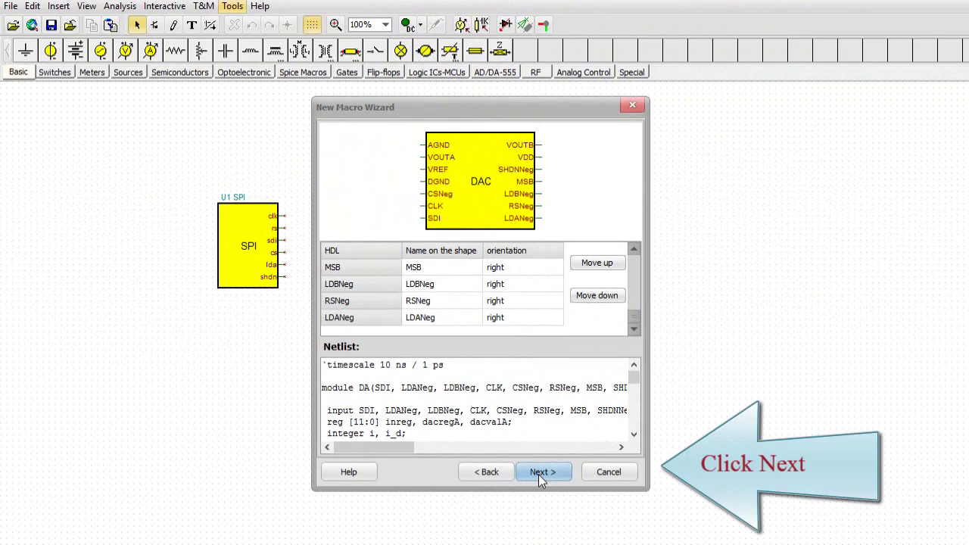
Step: Save the macro as DAC in the Macrolib folder and insert it into the schematic
left_click(540, 476)
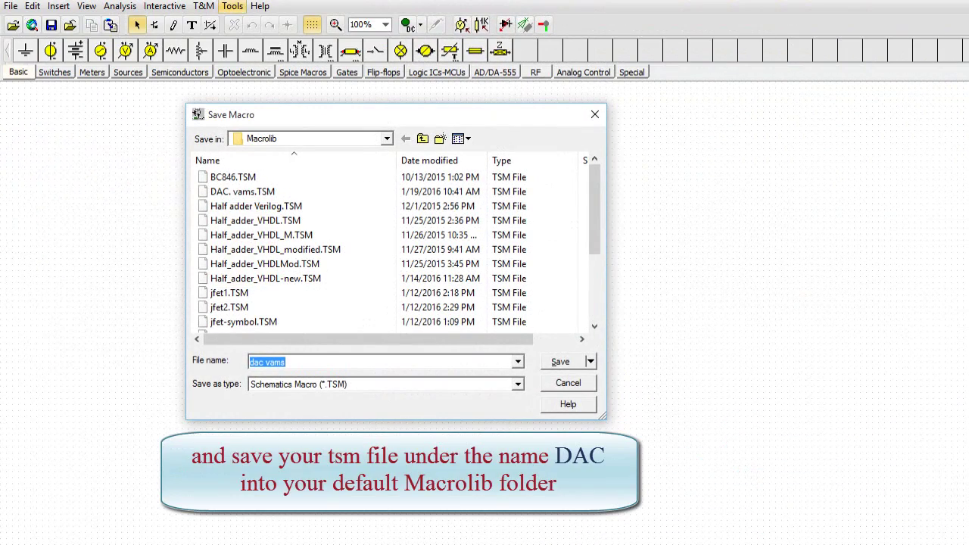
left_click(298, 362)
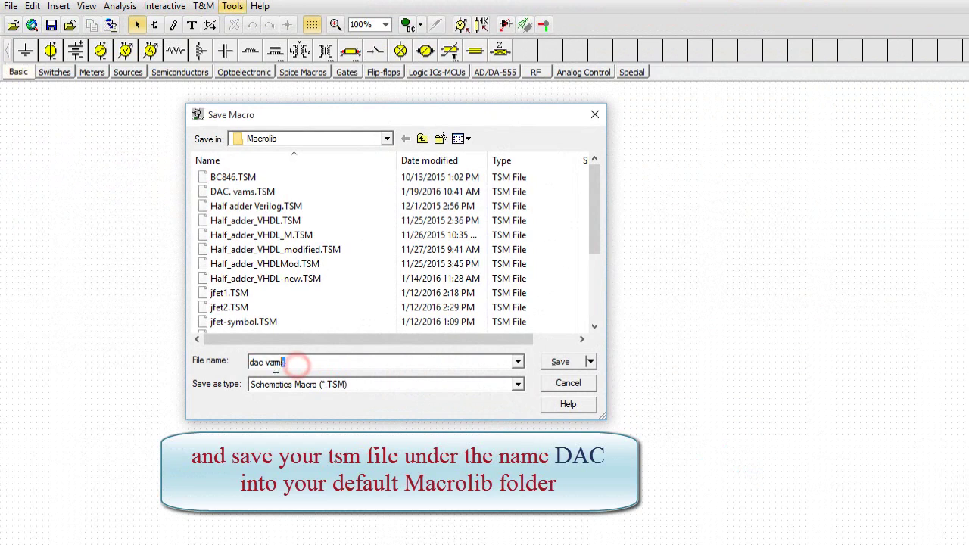
left_click_drag(303, 363, 254, 366)
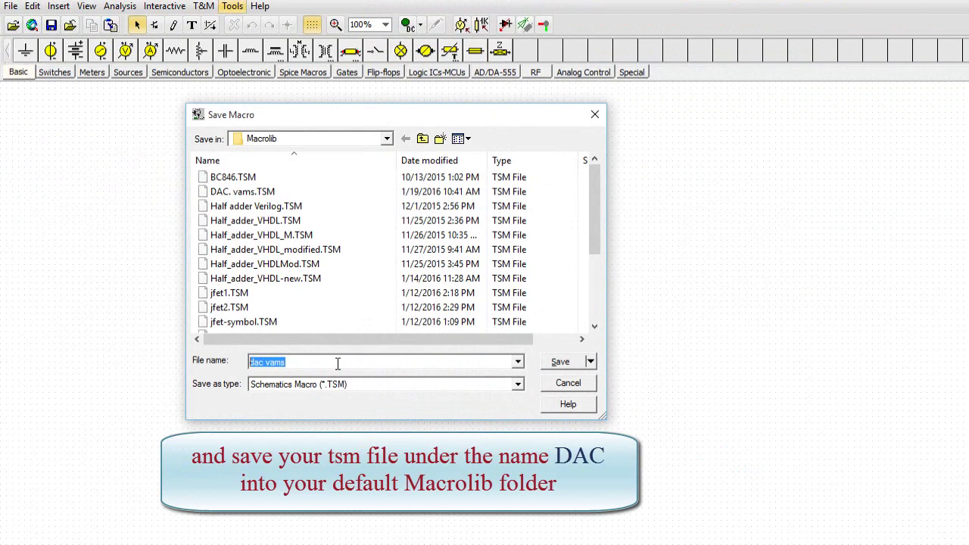
type("DA")
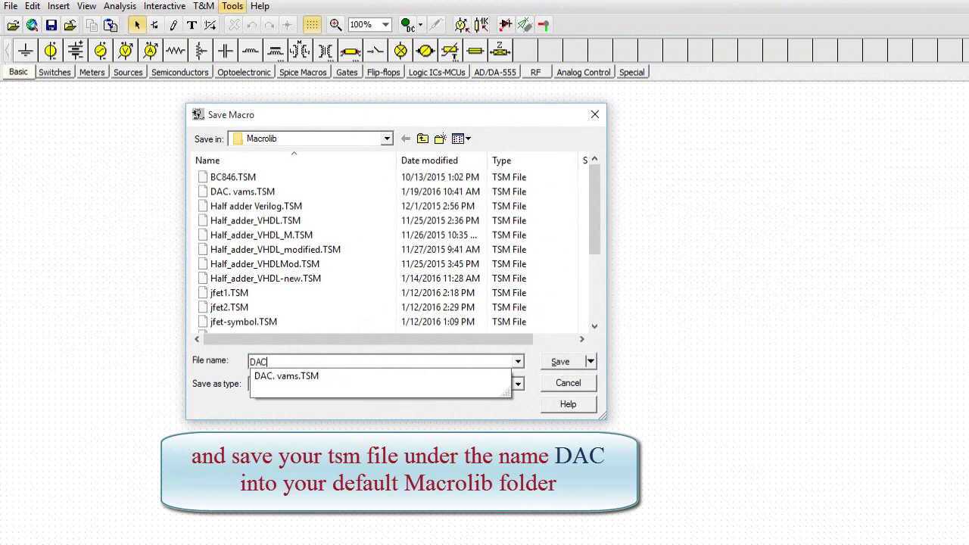
type("C")
left_click(568, 362)
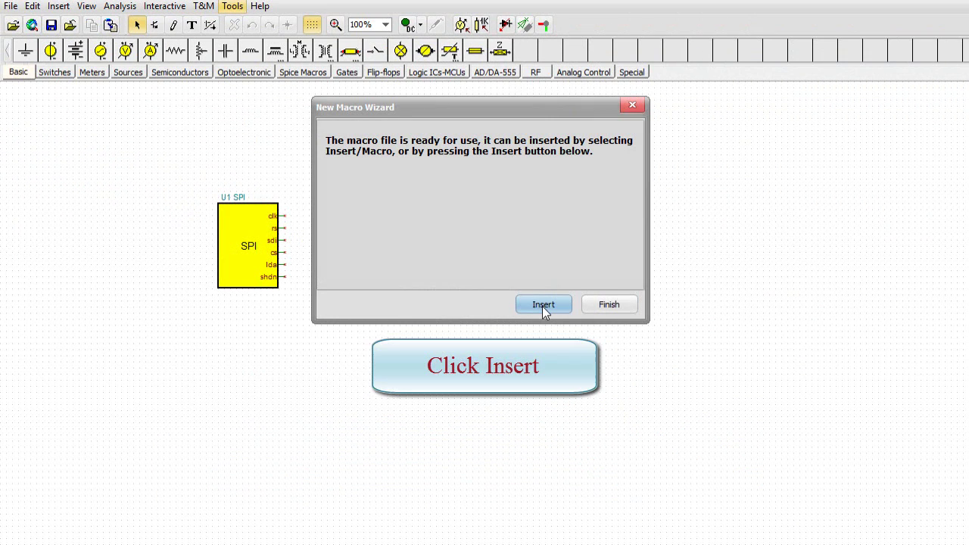
left_click(543, 307)
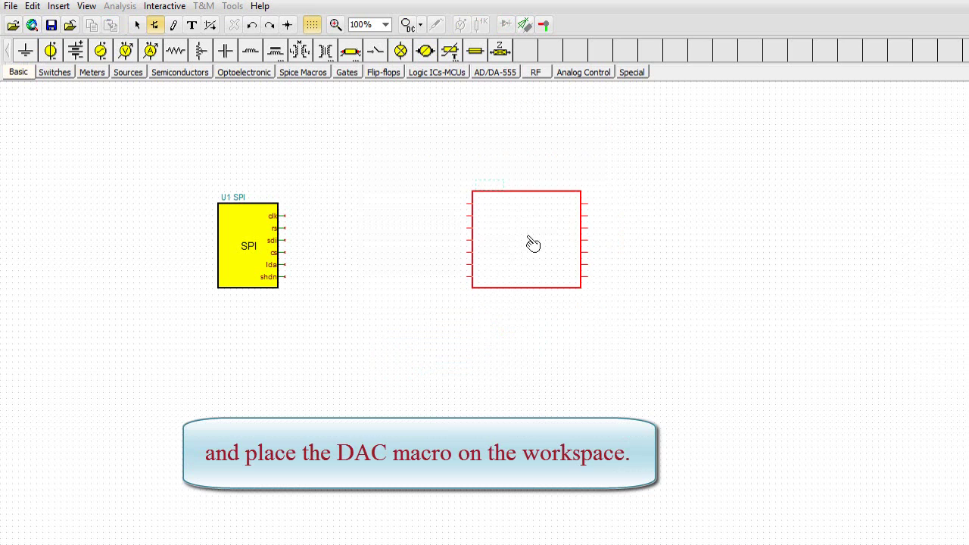
Step: Drop the DAC macro as U2 right of the SPI block and review its Verilog-AMS code
left_click(534, 213)
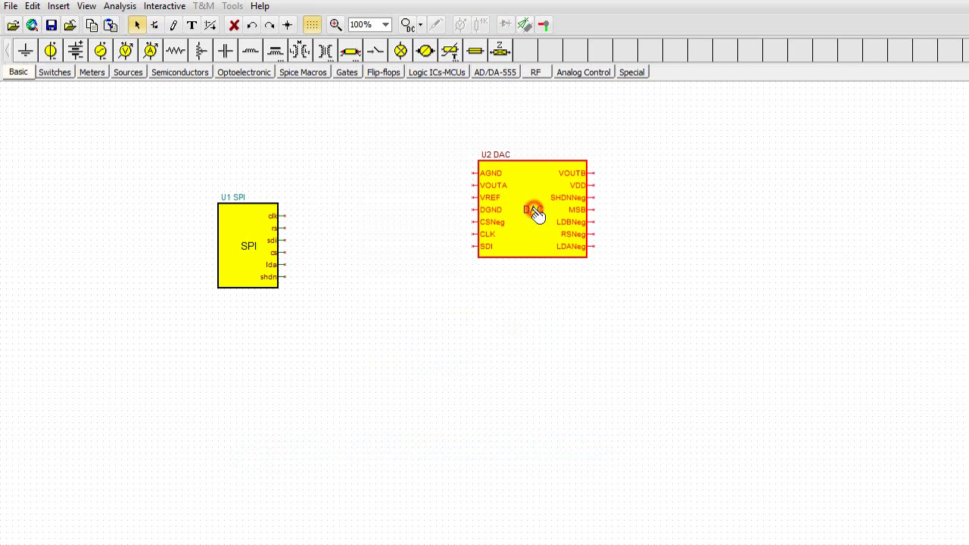
left_click(818, 373)
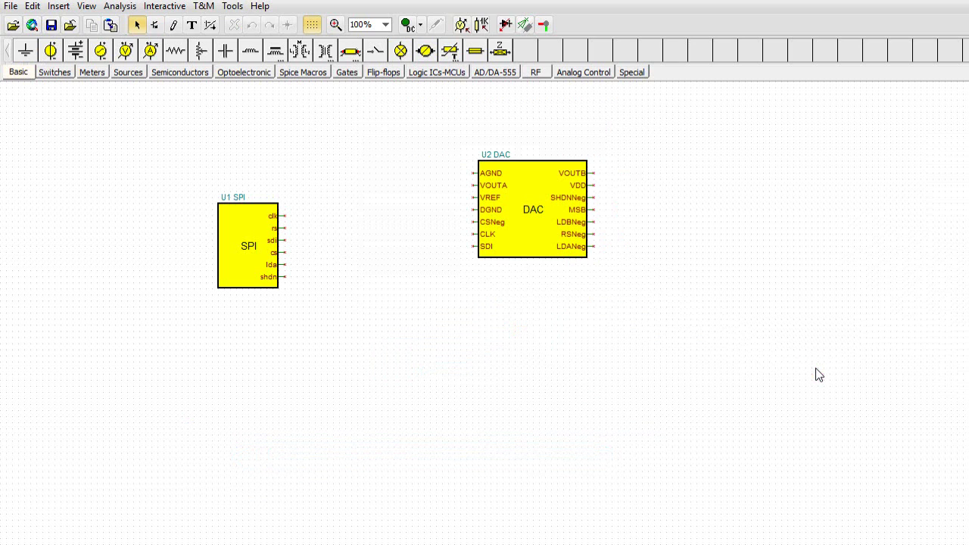
double_click(535, 228)
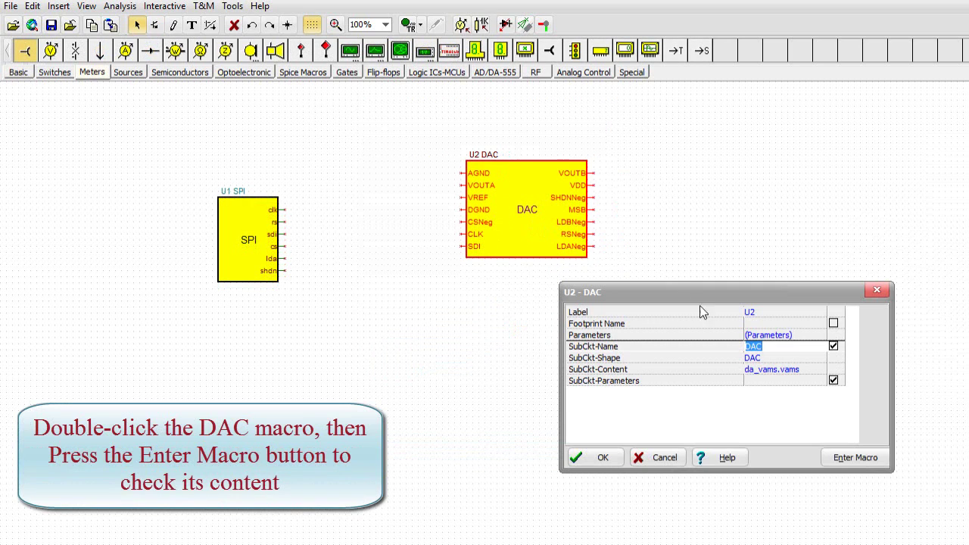
left_click(851, 459)
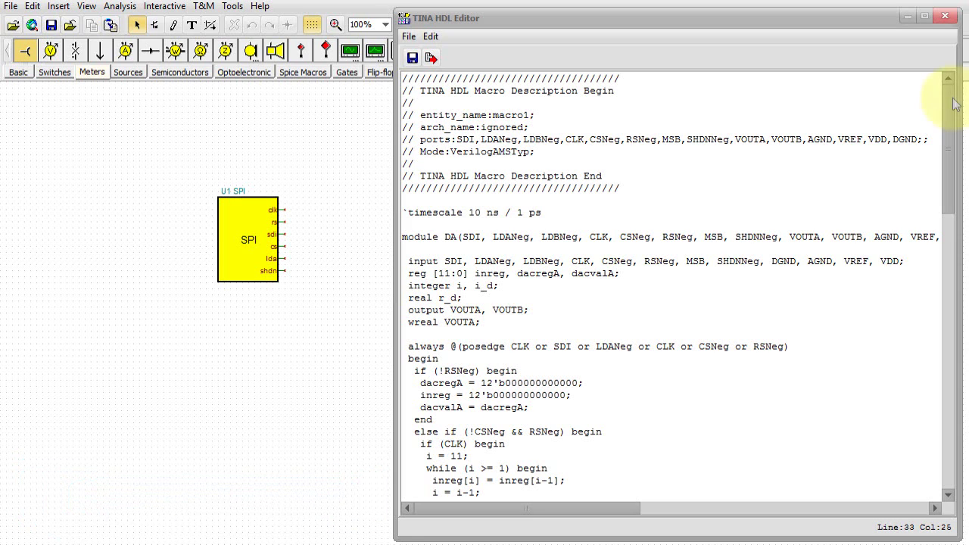
left_click(945, 22)
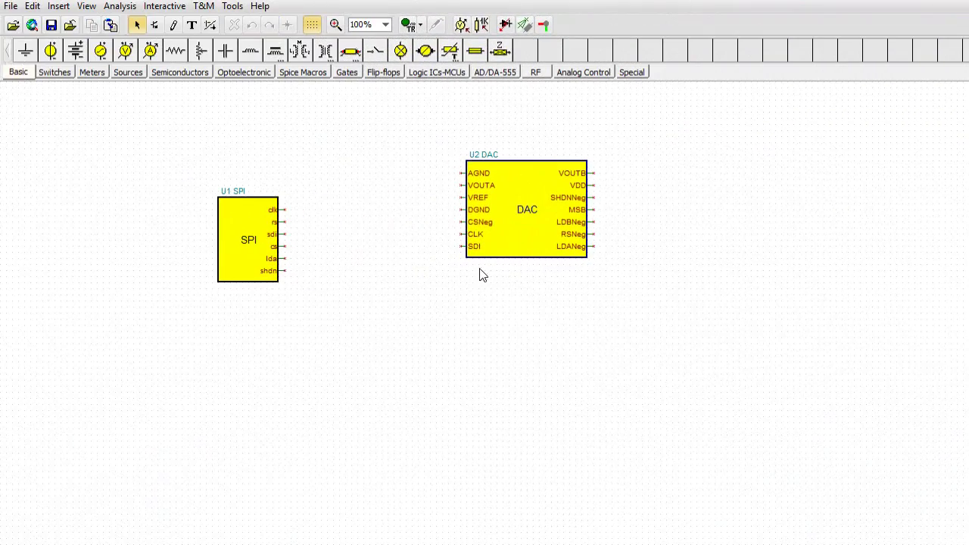
Step: Draw a wire from the DAC's CLK pin and place a voltage pin at its free end
left_click(460, 234)
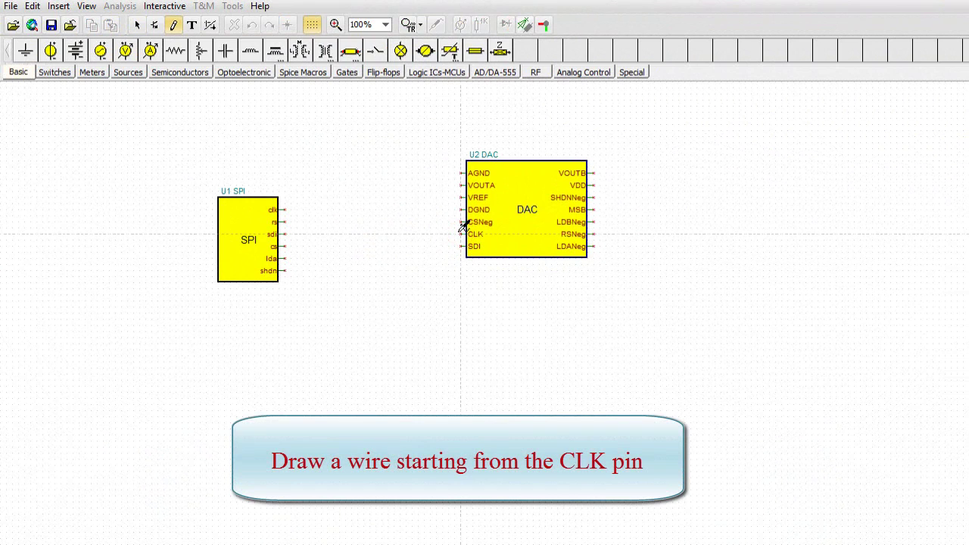
left_click(412, 197)
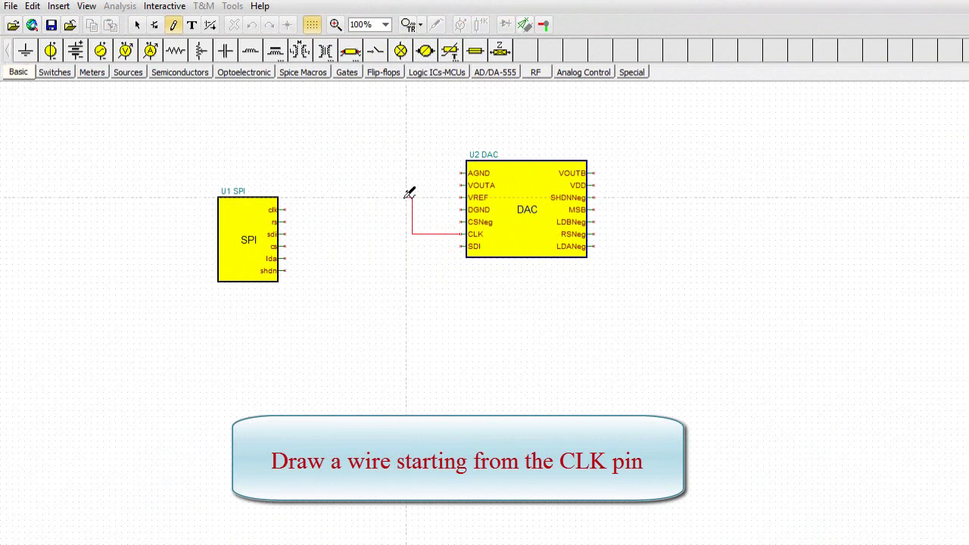
double_click(346, 161)
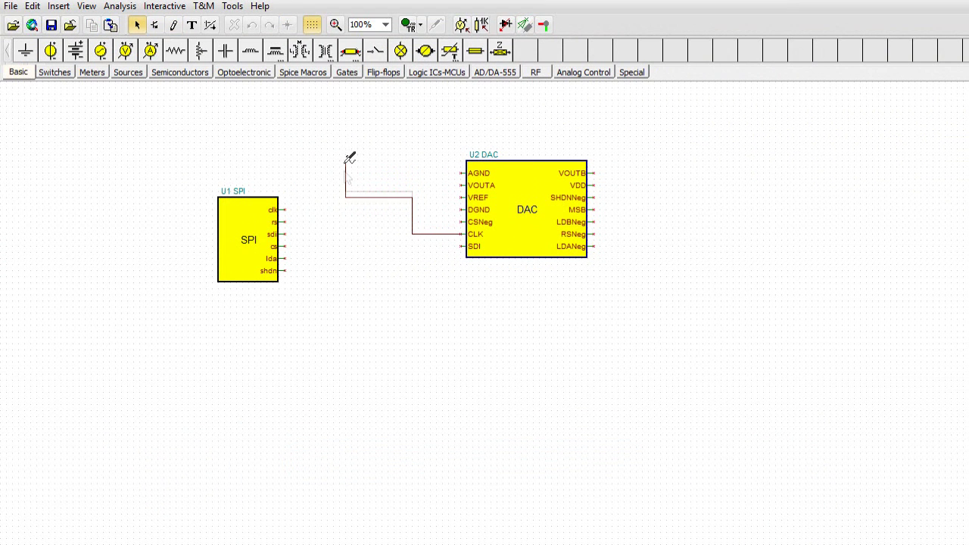
left_click(92, 72)
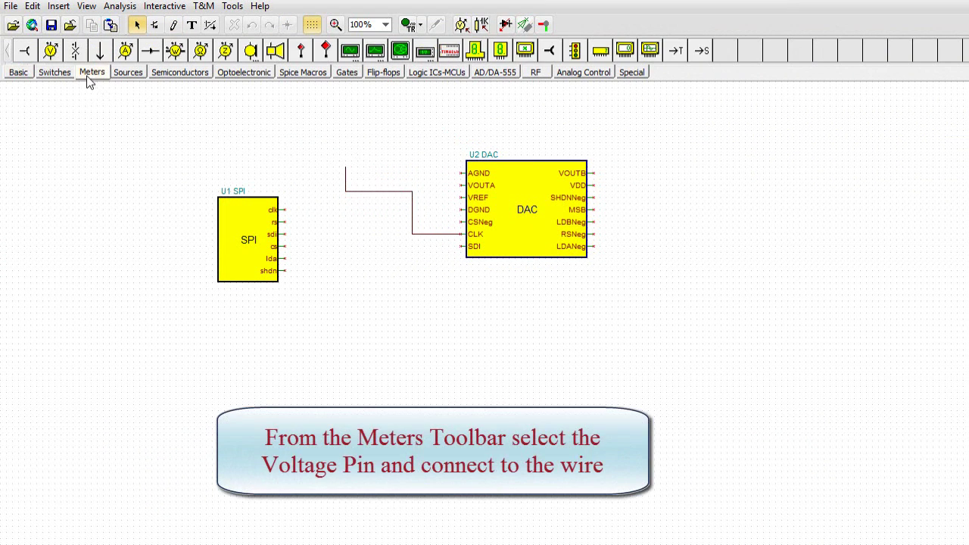
left_click(25, 51)
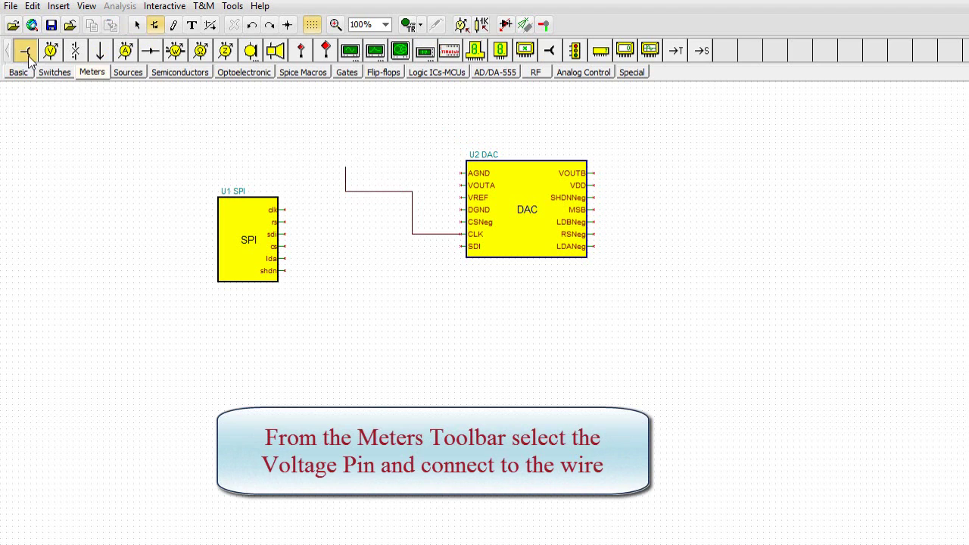
left_click(349, 168)
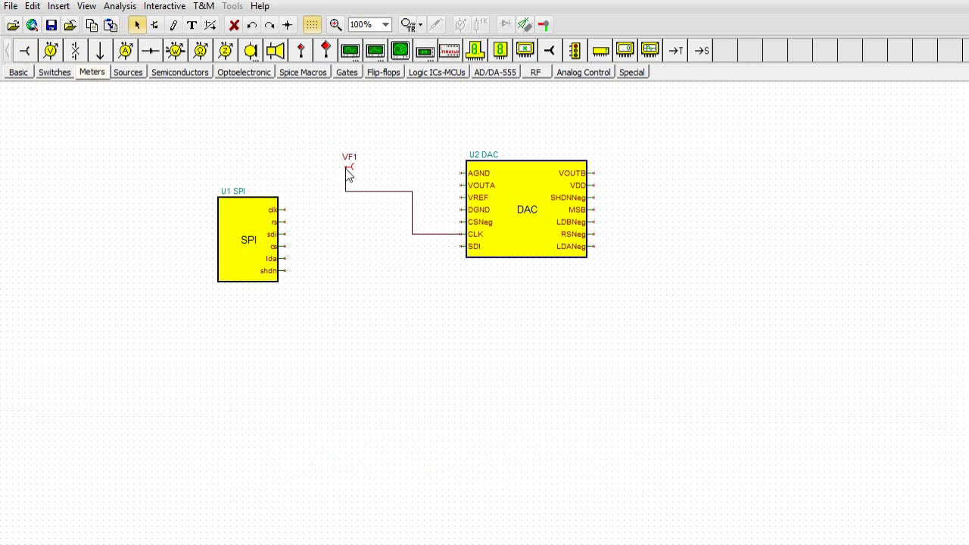
Step: Label the voltage pin CLK and wire the SPI clk output to that net
double_click(348, 168)
left_click(752, 312)
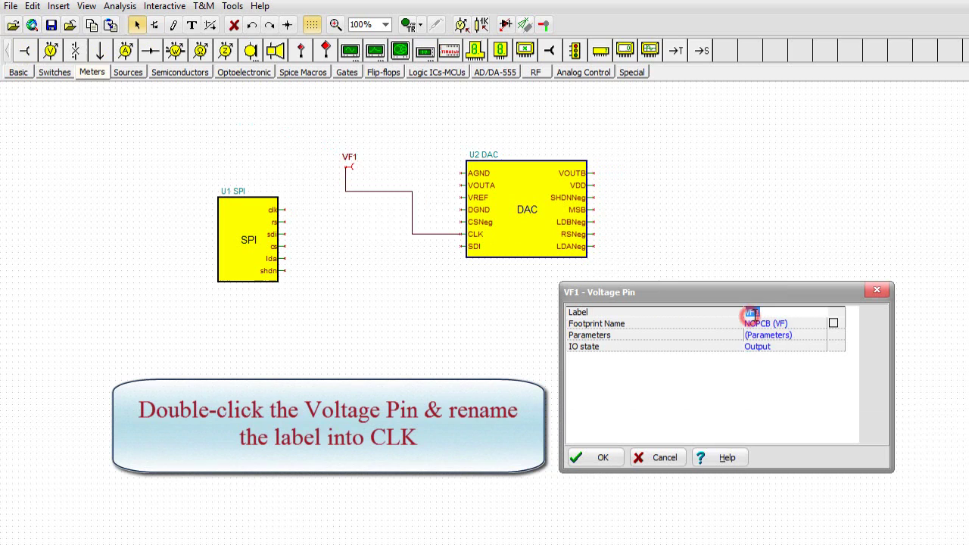
type("CLK")
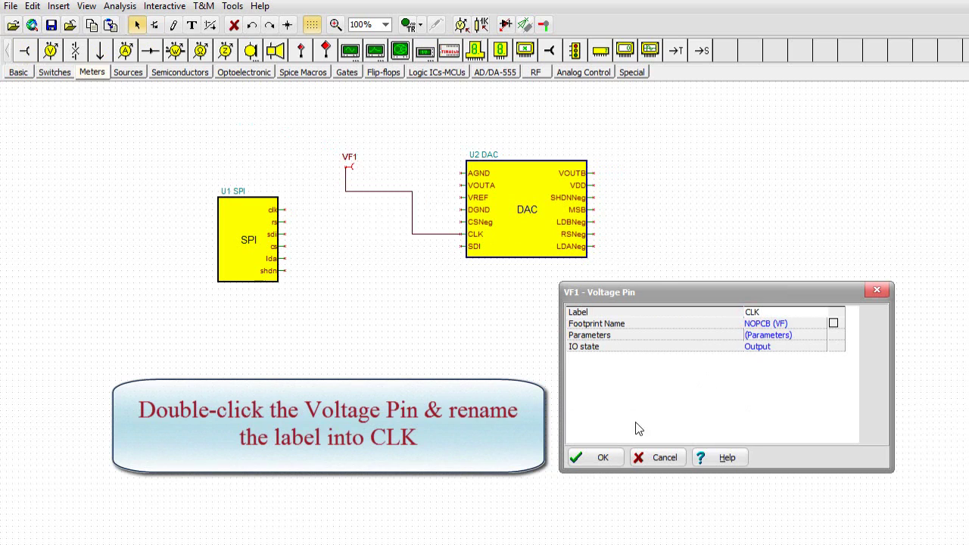
left_click(604, 458)
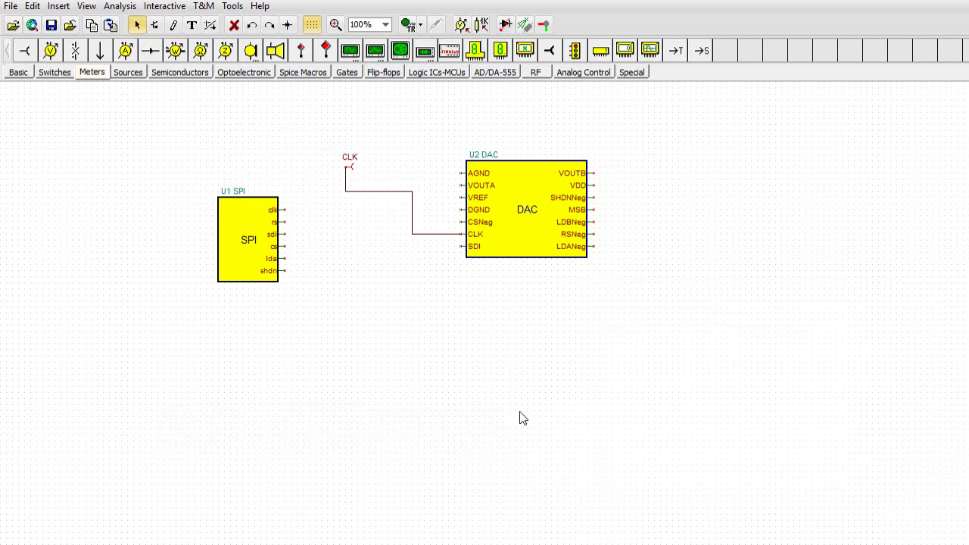
left_click(444, 379)
left_click(286, 210)
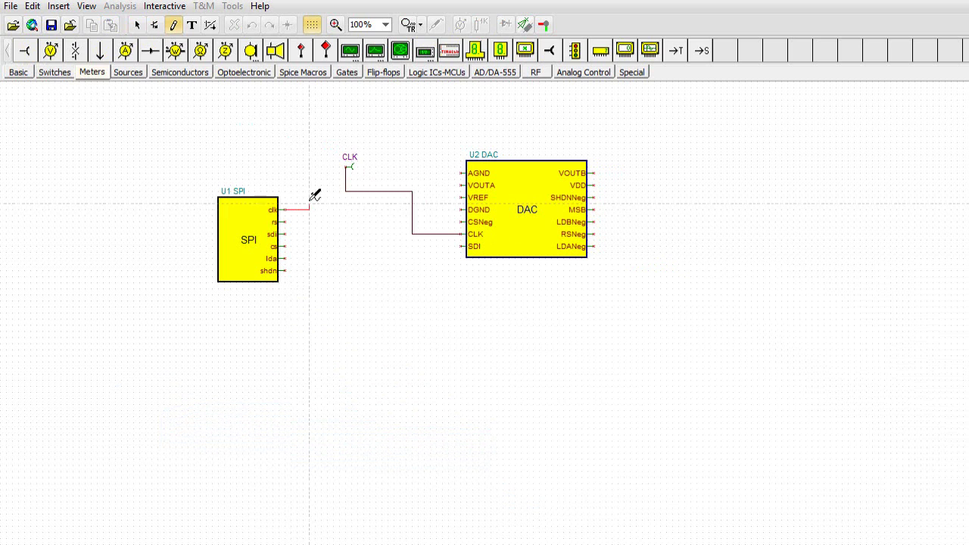
left_click(348, 190)
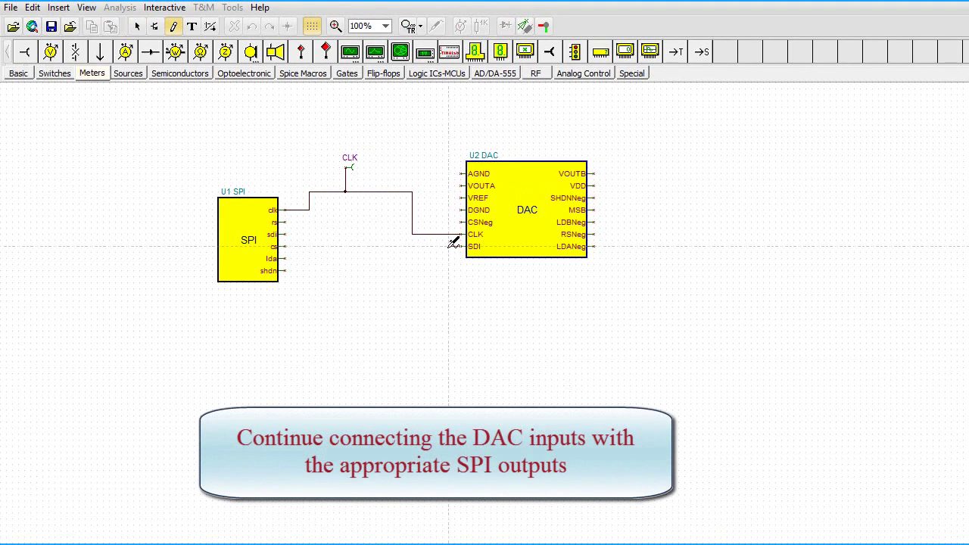
Step: Start a wire from the DAC's SDI input
left_click(455, 246)
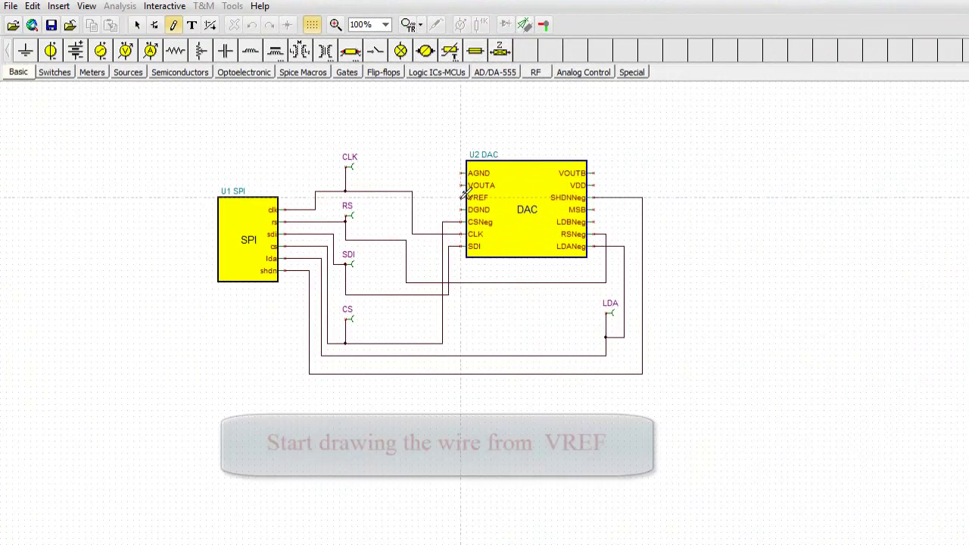
Step: Route a wire from the DAC's VREF input to a newly placed voltage source
left_click(447, 196)
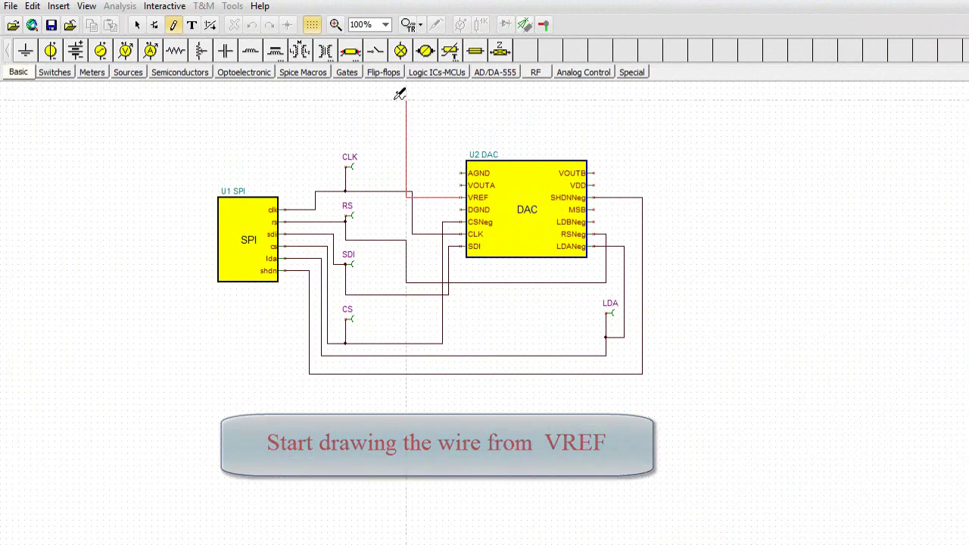
left_click(321, 99)
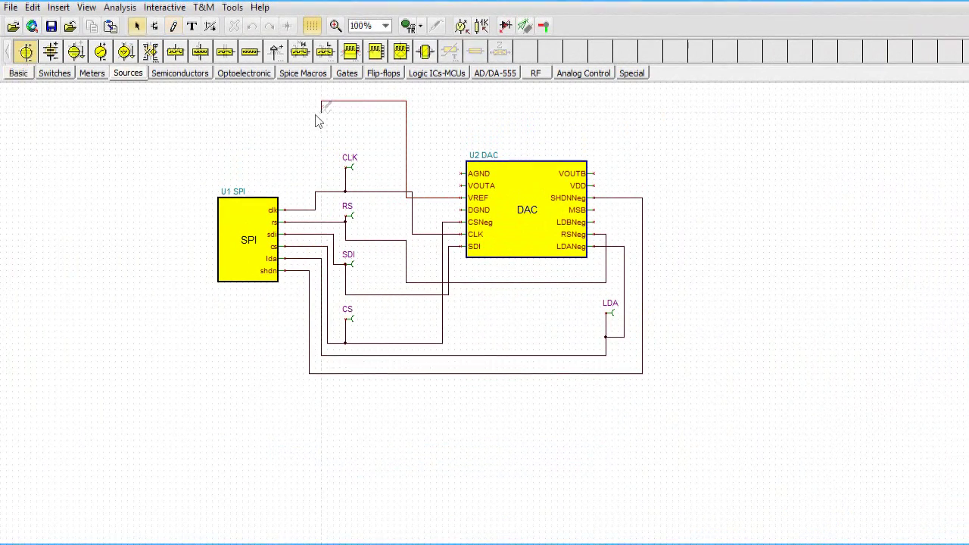
left_click(25, 52)
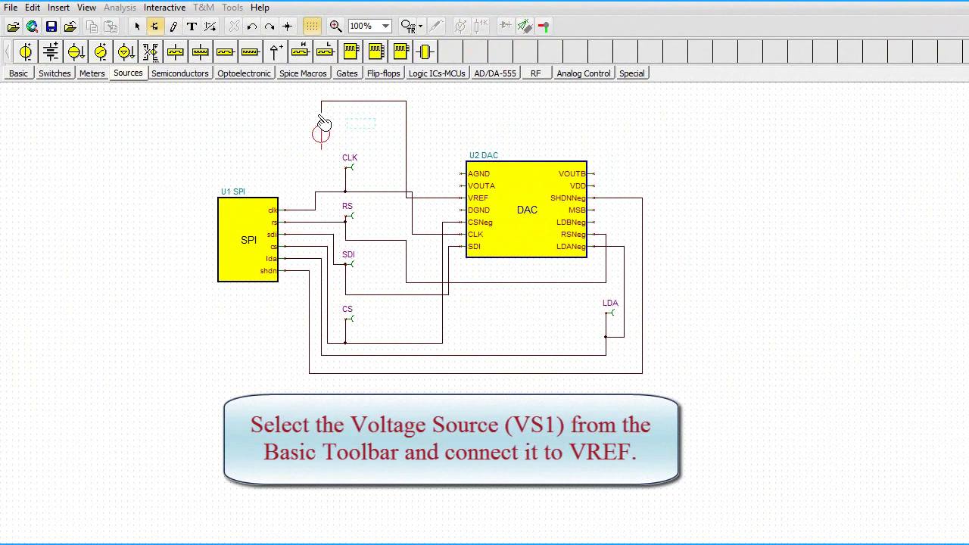
left_click(324, 120)
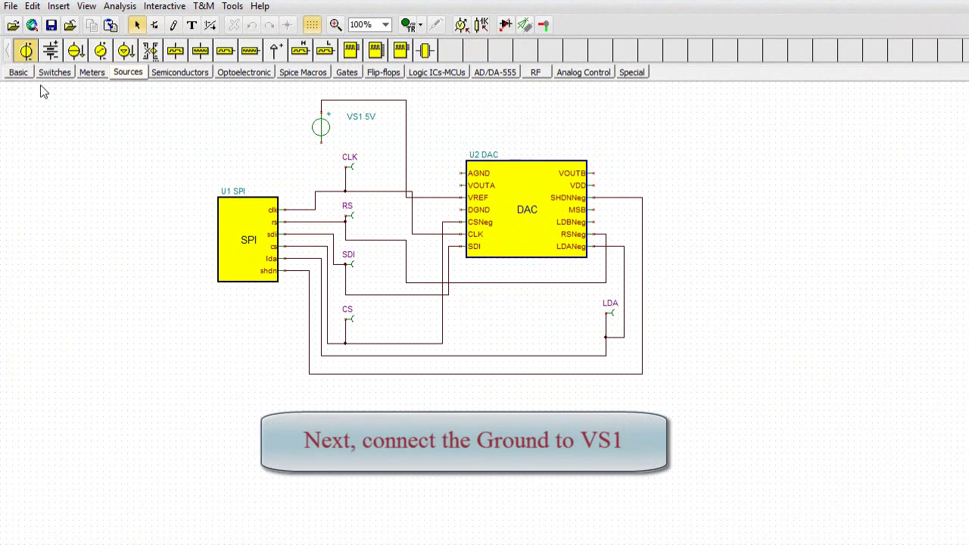
Step: Ground the source's negative terminal and draw a wire up from the VOUTA pin
left_click(19, 75)
left_click(25, 51)
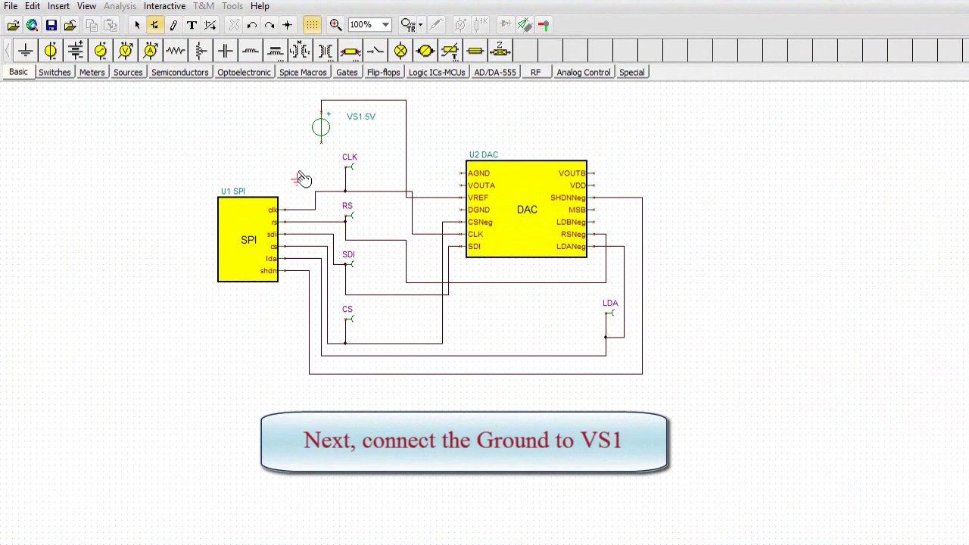
left_click(323, 150)
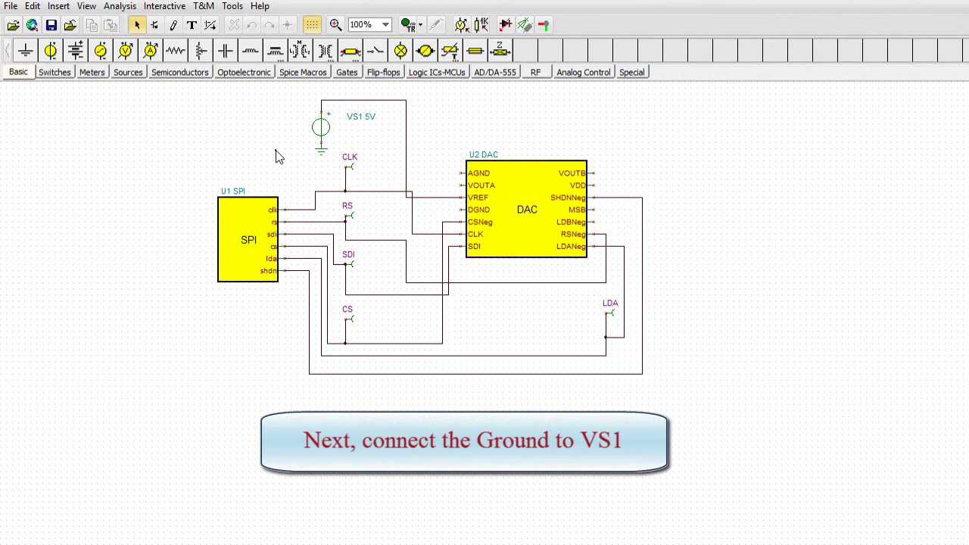
left_click(92, 72)
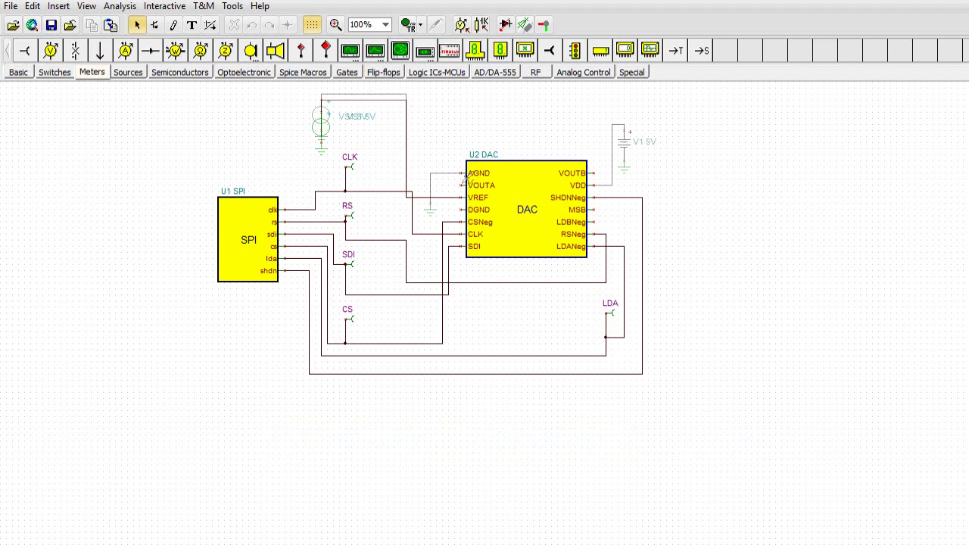
left_click_drag(460, 179, 435, 149)
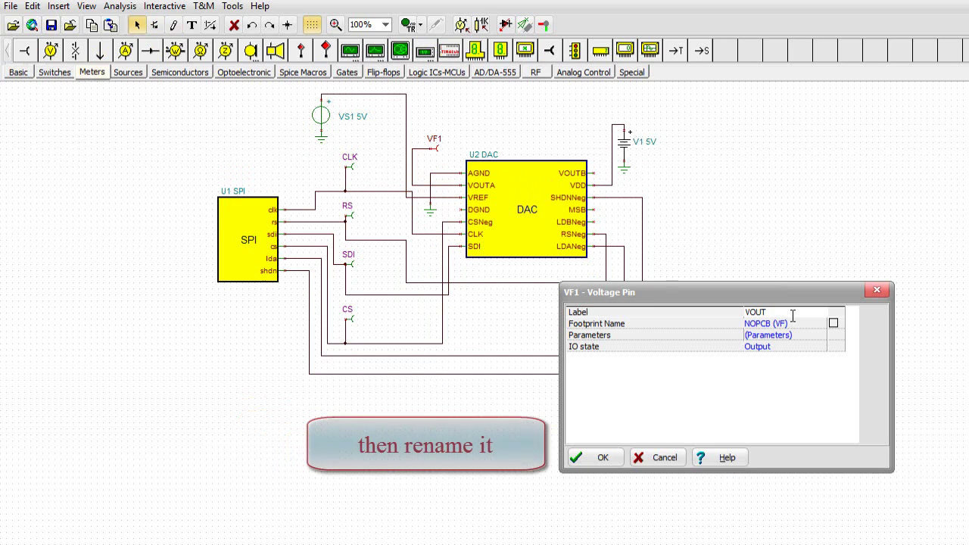
Step: Finish labelling the output voltage pin VOUTA and confirm
type("A")
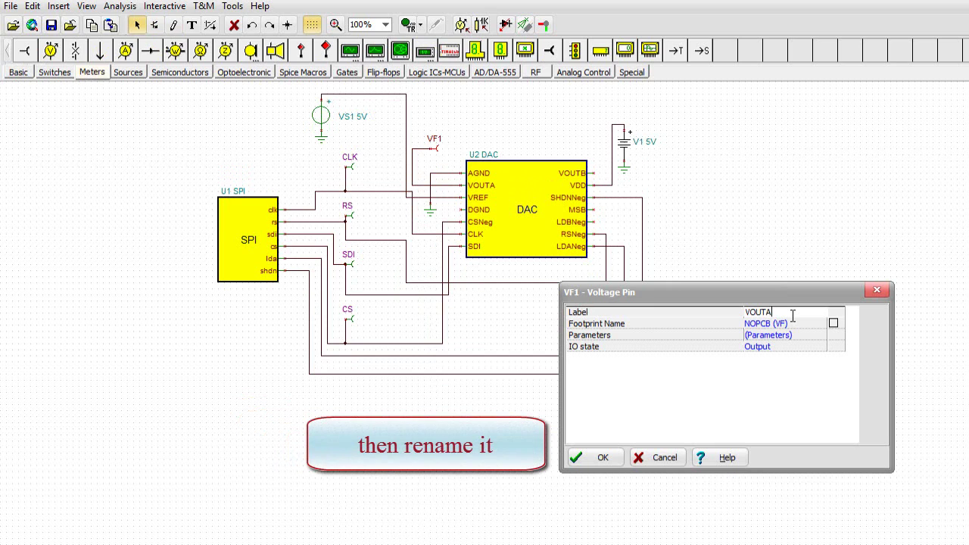
left_click(601, 458)
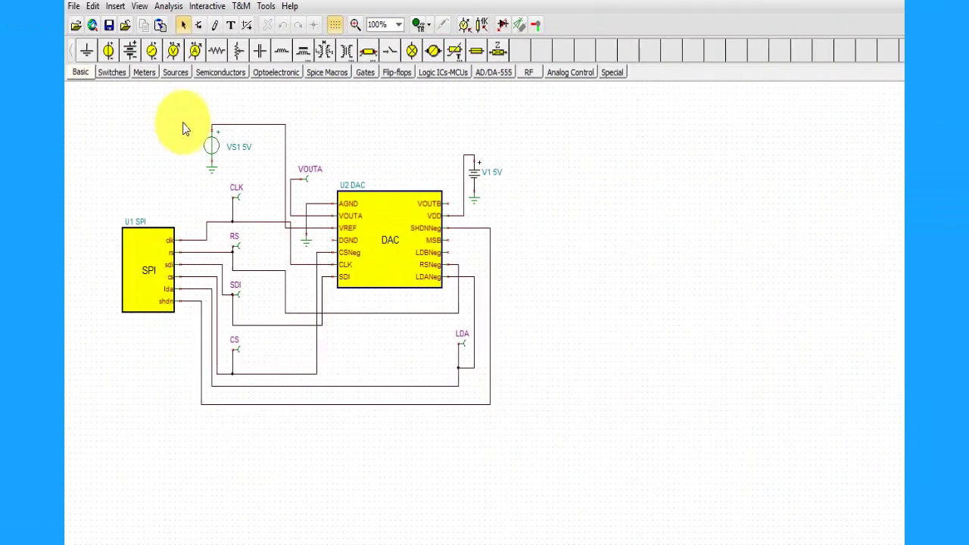
Step: Run a transient analysis with Start 0 and End 100u
left_click(119, 7)
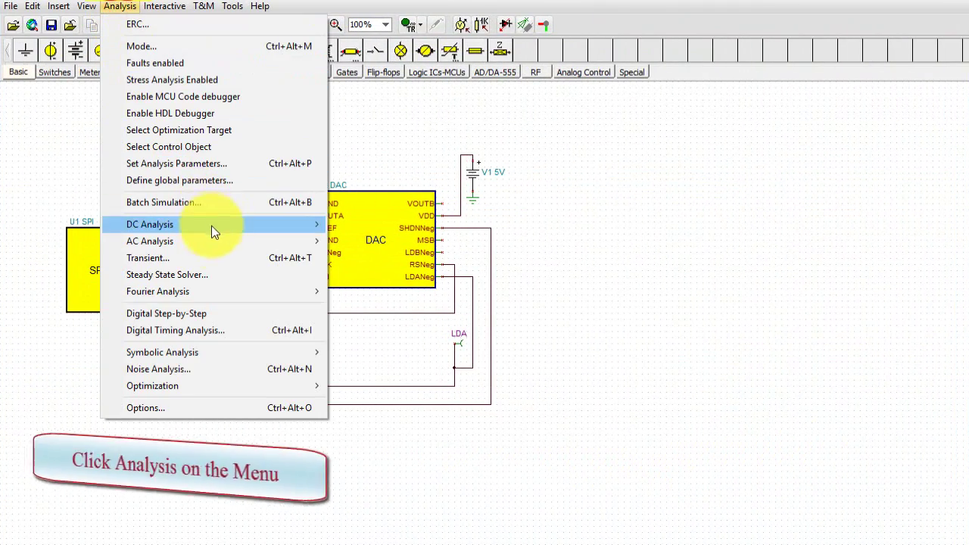
left_click(223, 258)
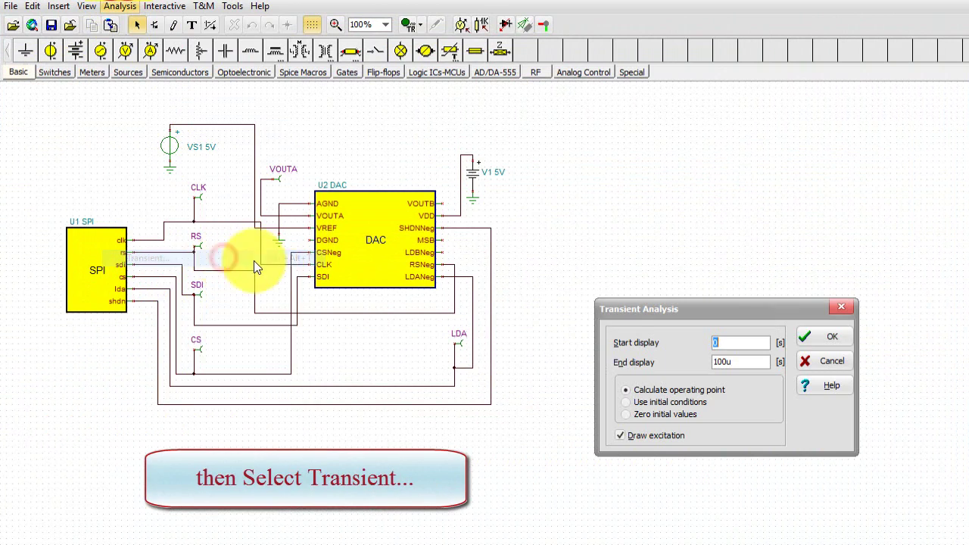
left_click(822, 335)
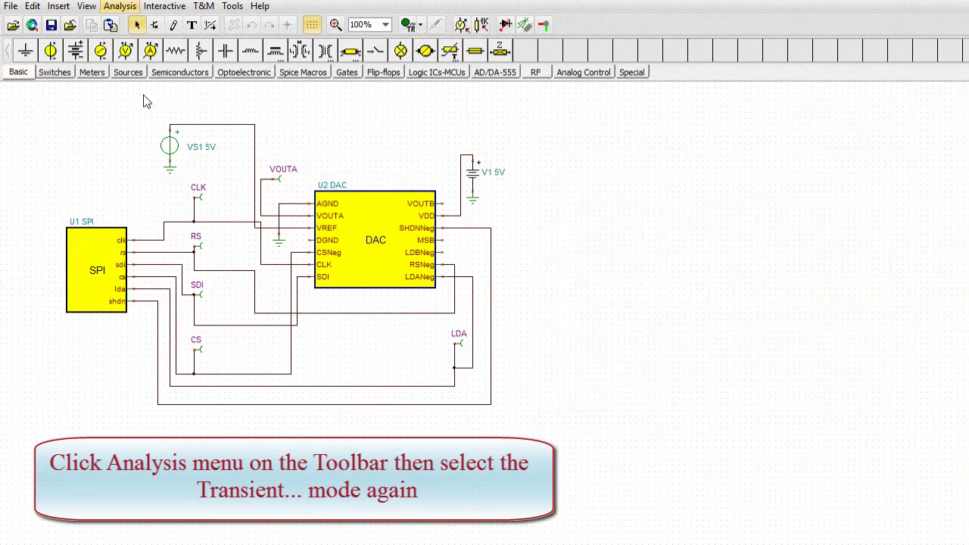
Step: Rerun the transient analysis with End display changed from 100u to 1m
left_click(124, 12)
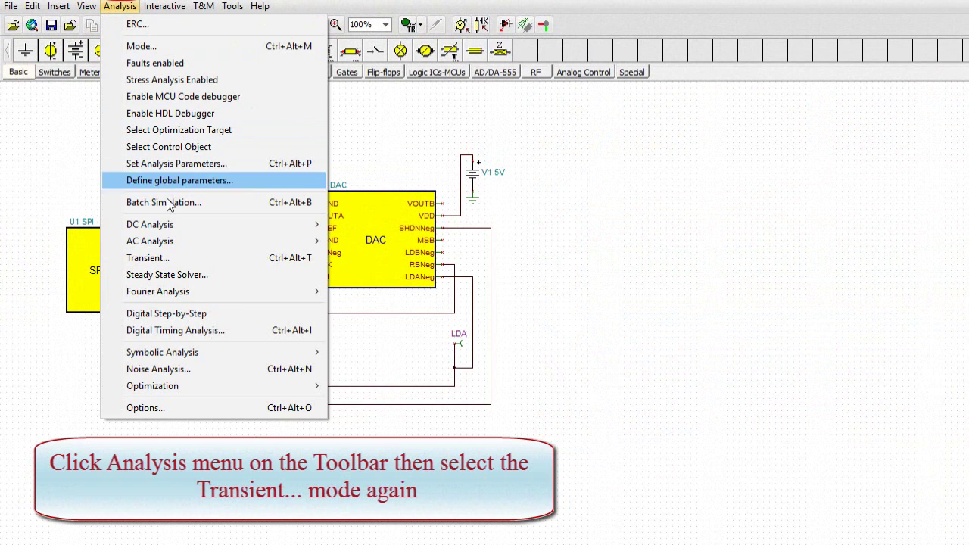
left_click(176, 259)
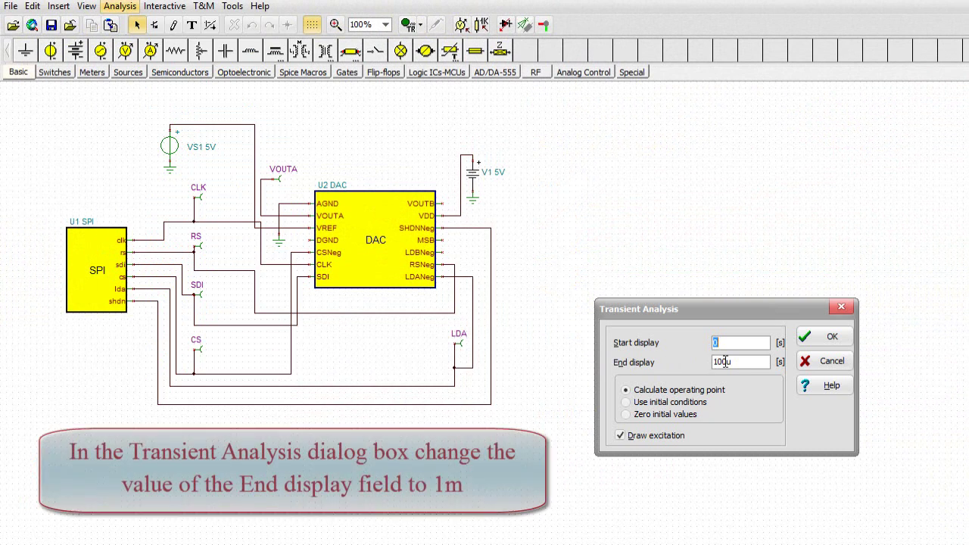
double_click(723, 362)
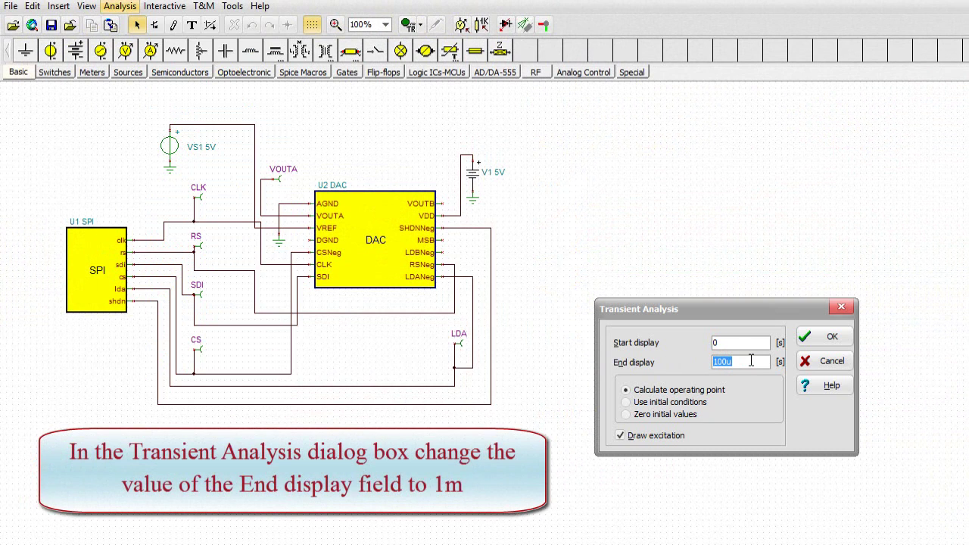
type("1m")
left_click(822, 338)
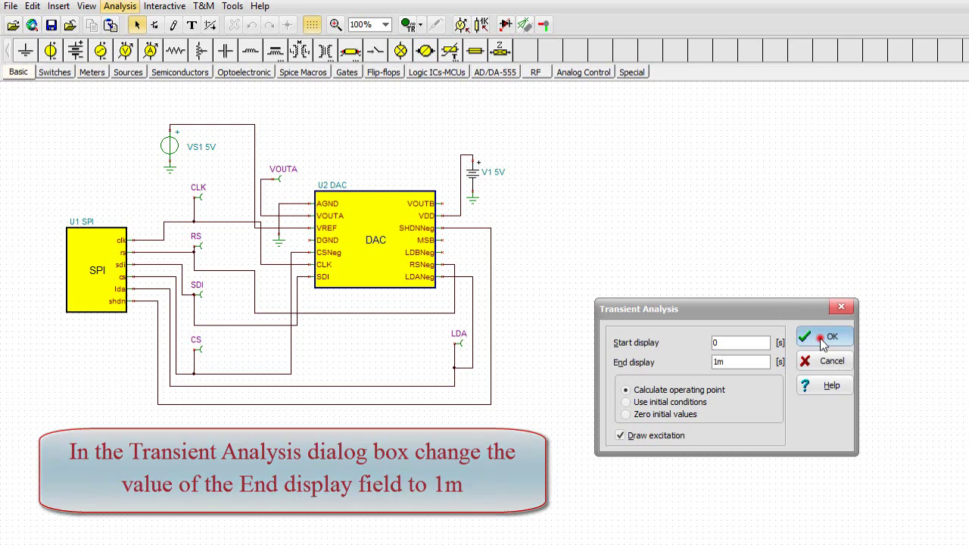